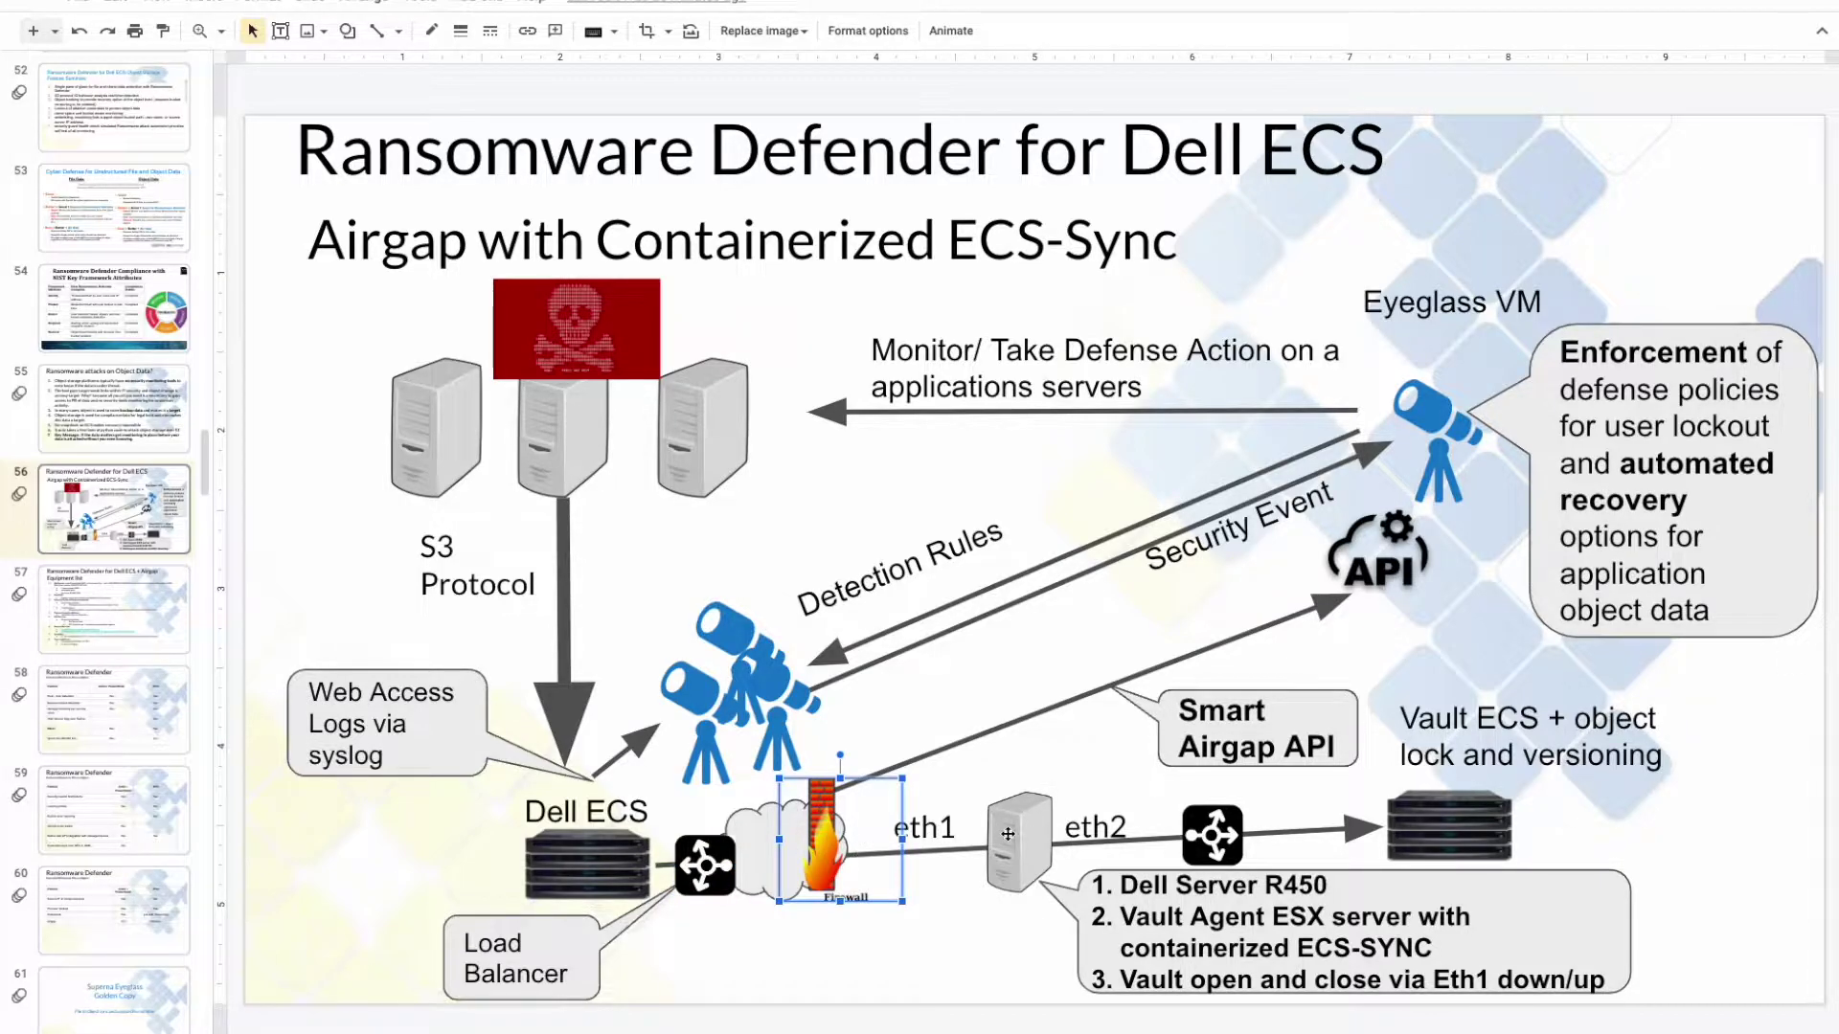
Show the usage help for ecactl ecs commands on the vault agent server.
left_click(1034, 824)
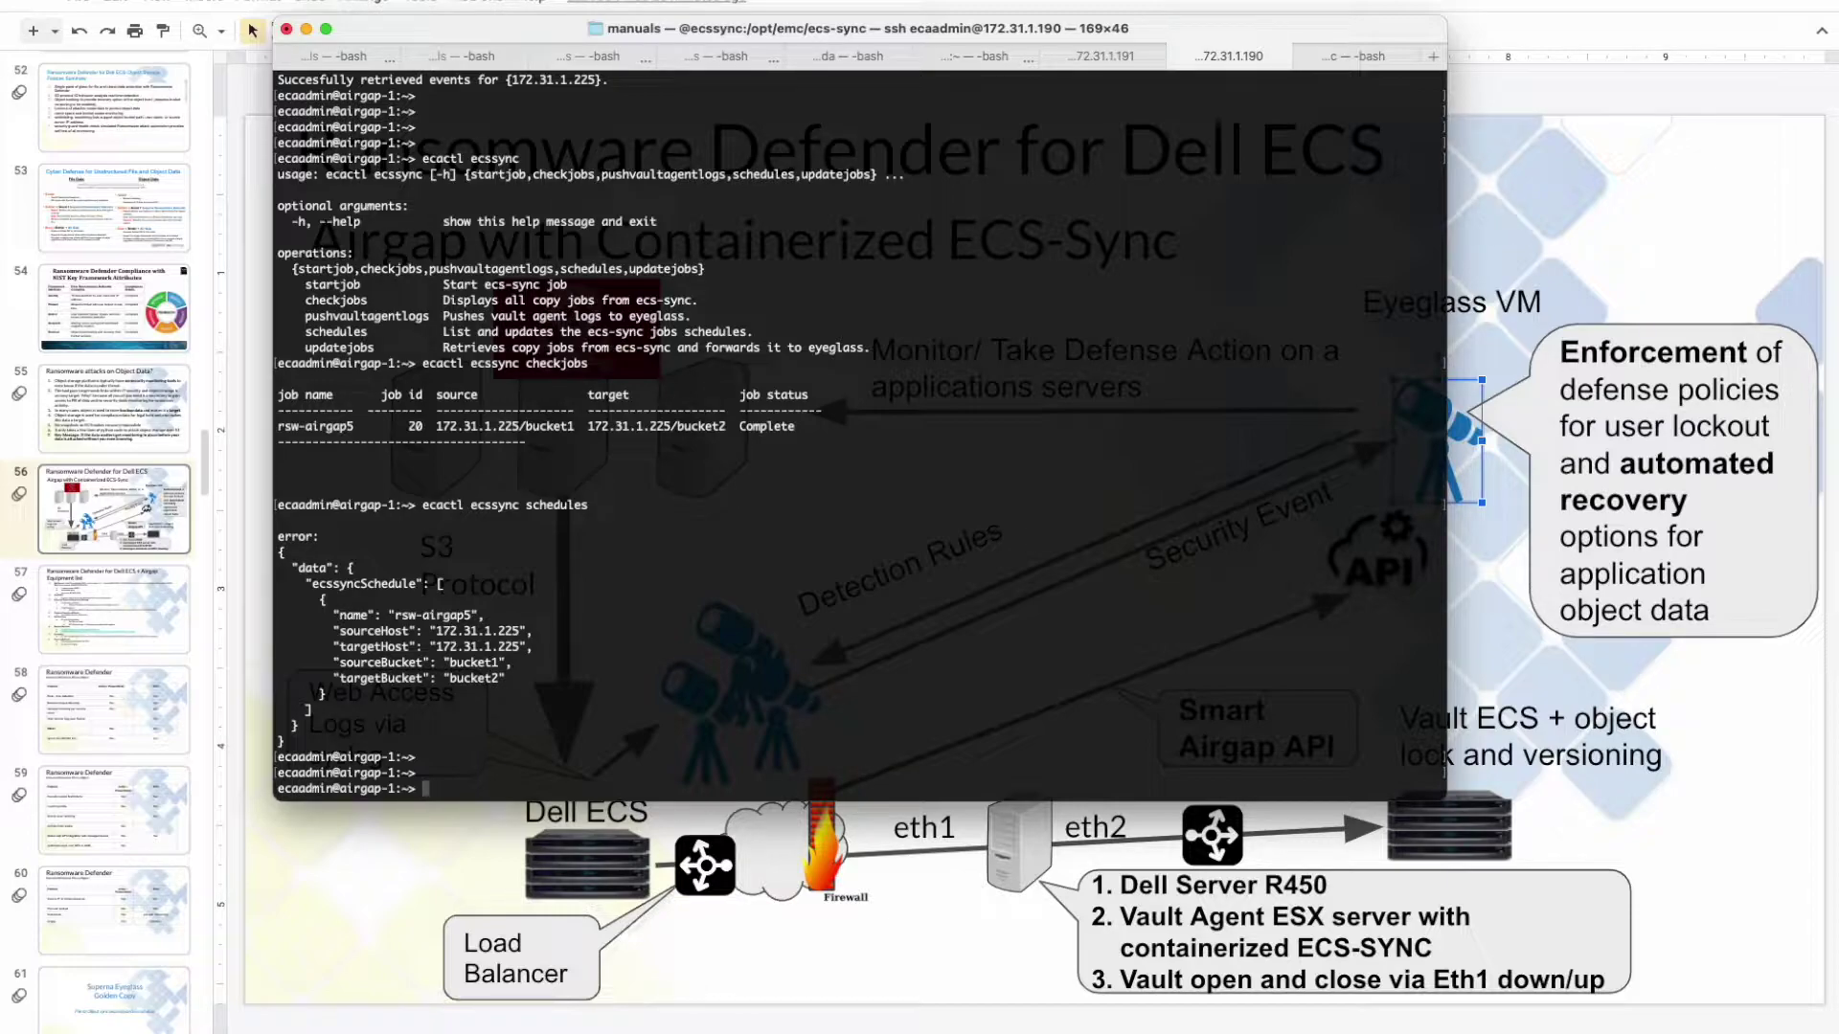
type("ecactl")
type("ecs")
key("Return")
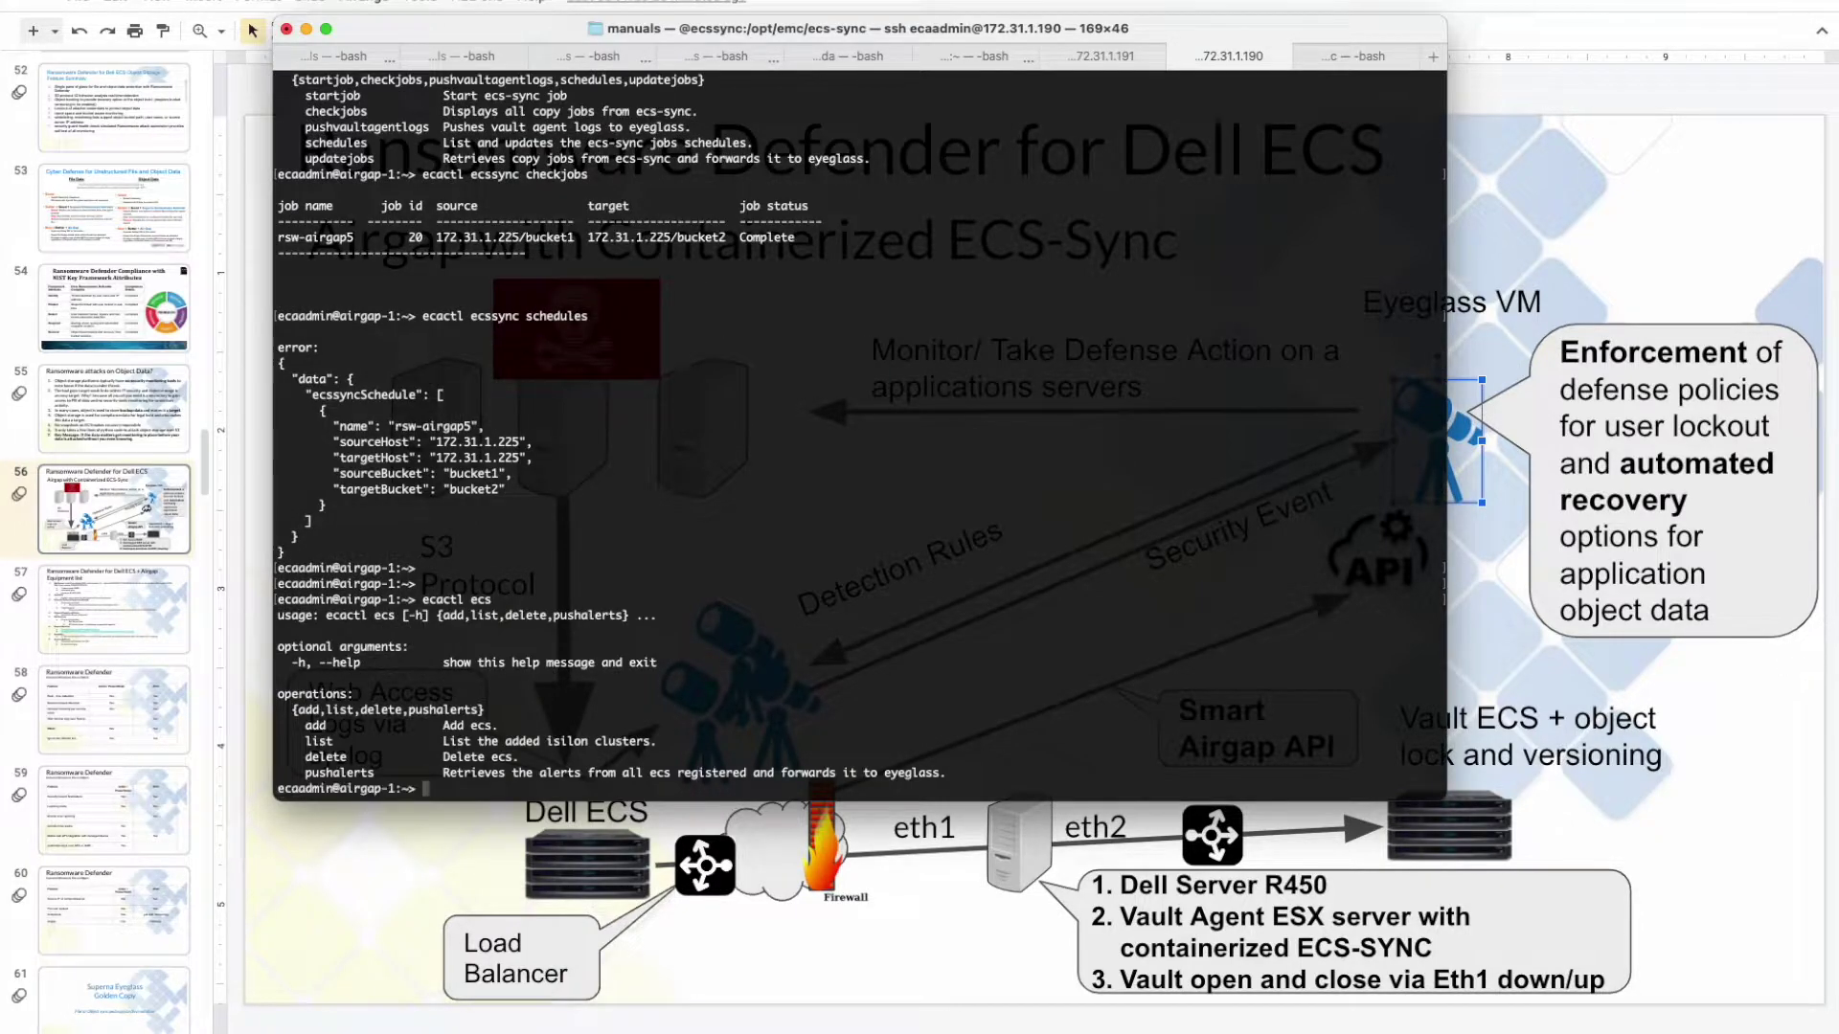
List the registered ECS clusters with ecactl ecs list, showing 172.31.1.225.
key("Up")
type("add")
key("BackSpace")
key("BackSpace")
key("BackSpace")
type("list")
key("Return")
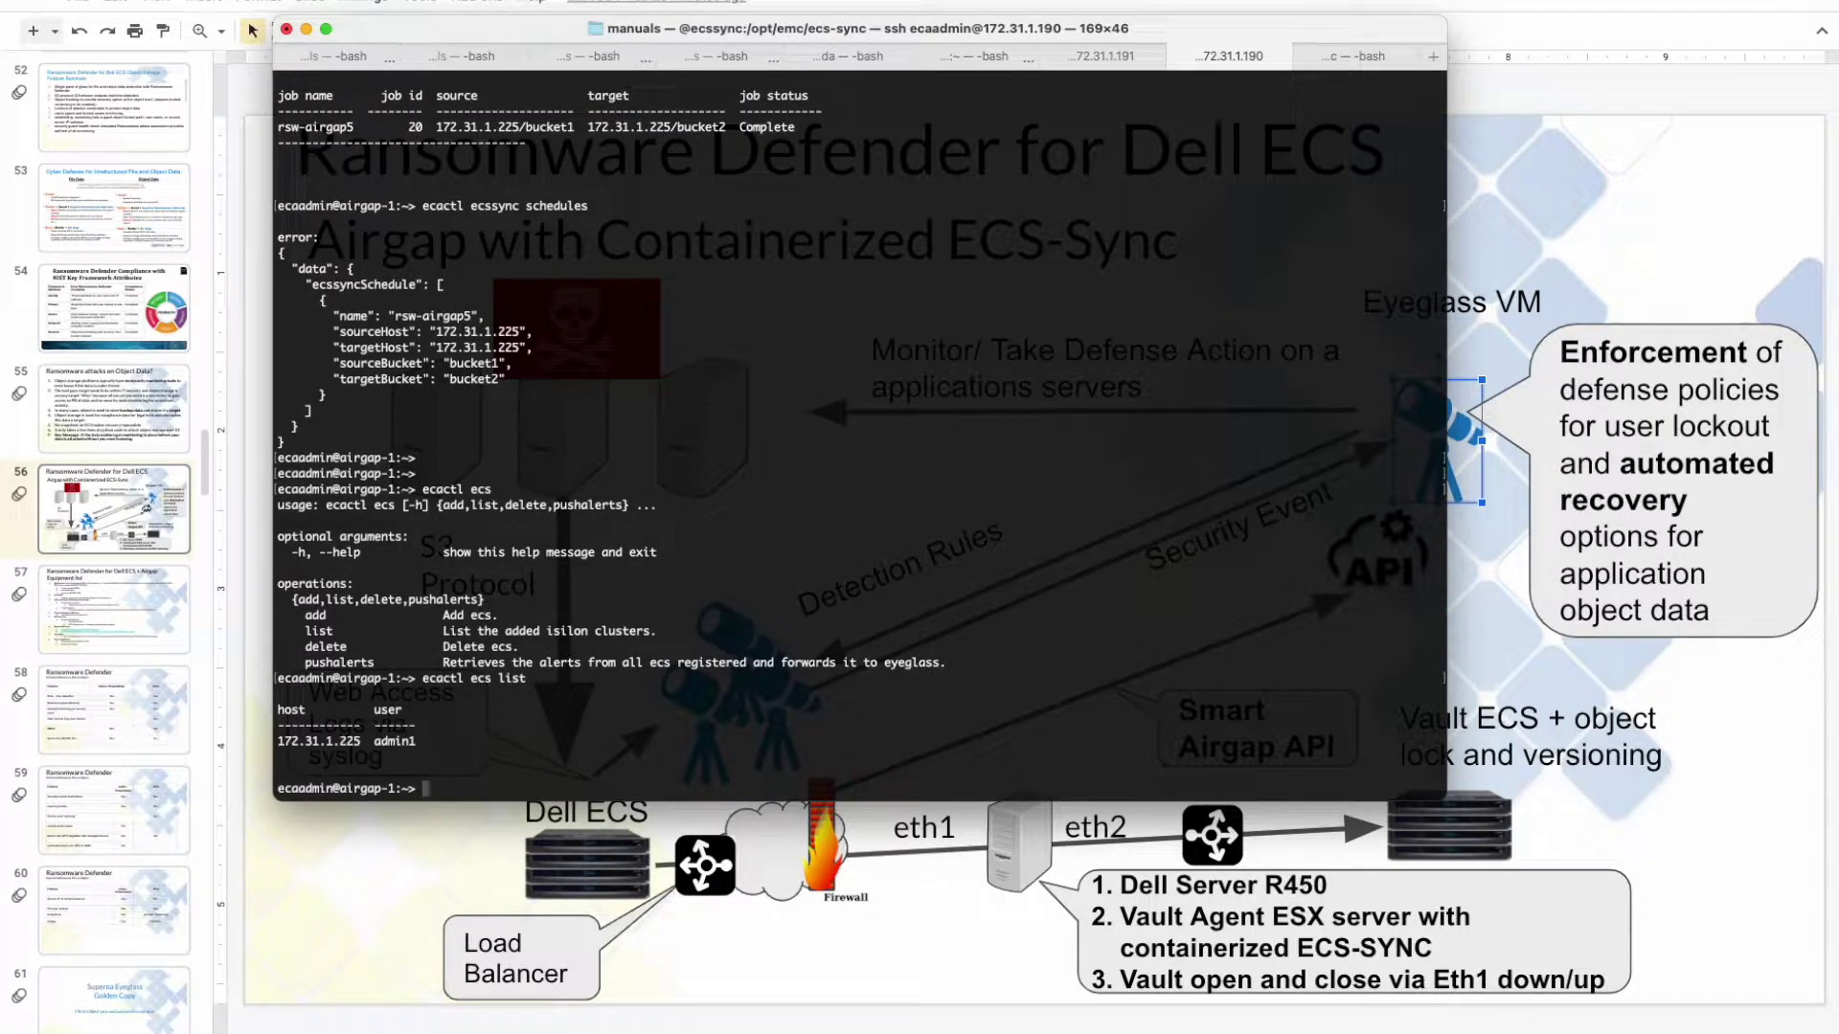
Forward the ECS cluster's alerts to Eyeglass with ecactl ecs pushalerts.
key("Up")
key("BackSpace")
key("BackSpace")
key("BackSpace")
key("BackSpace")
type("pushalerts")
key("Return")
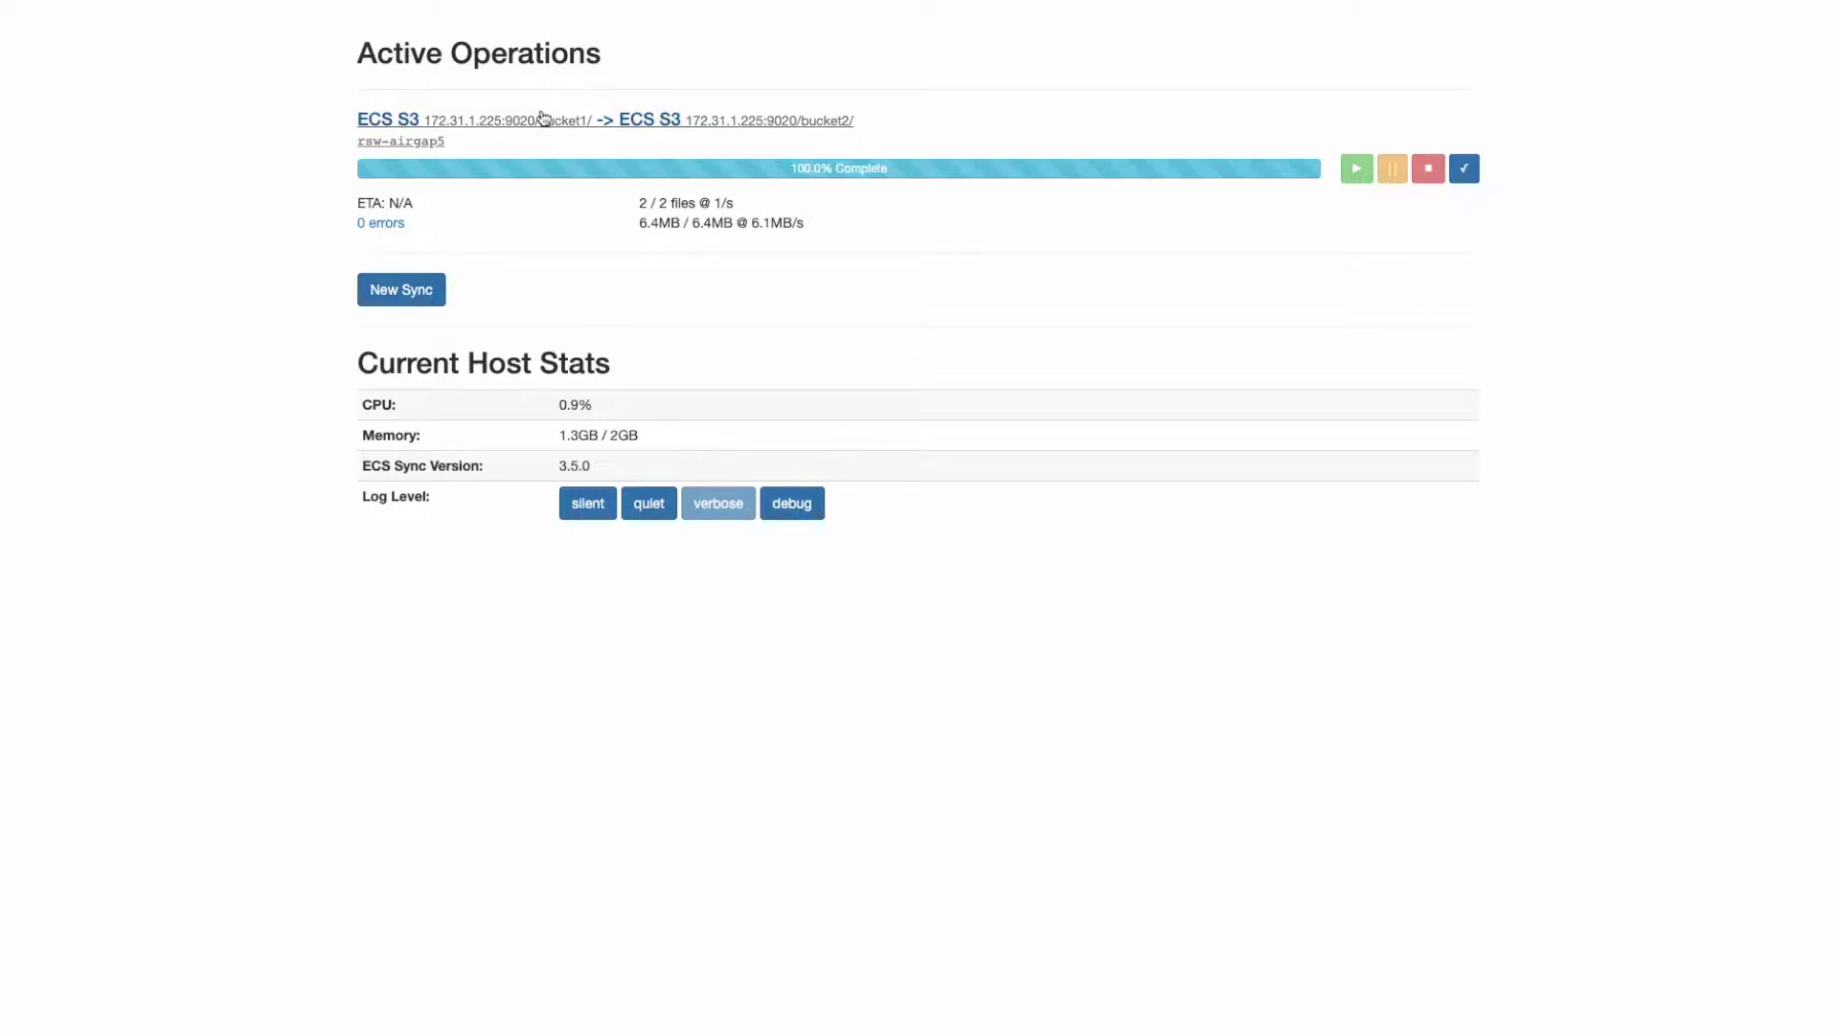
left_click(402, 289)
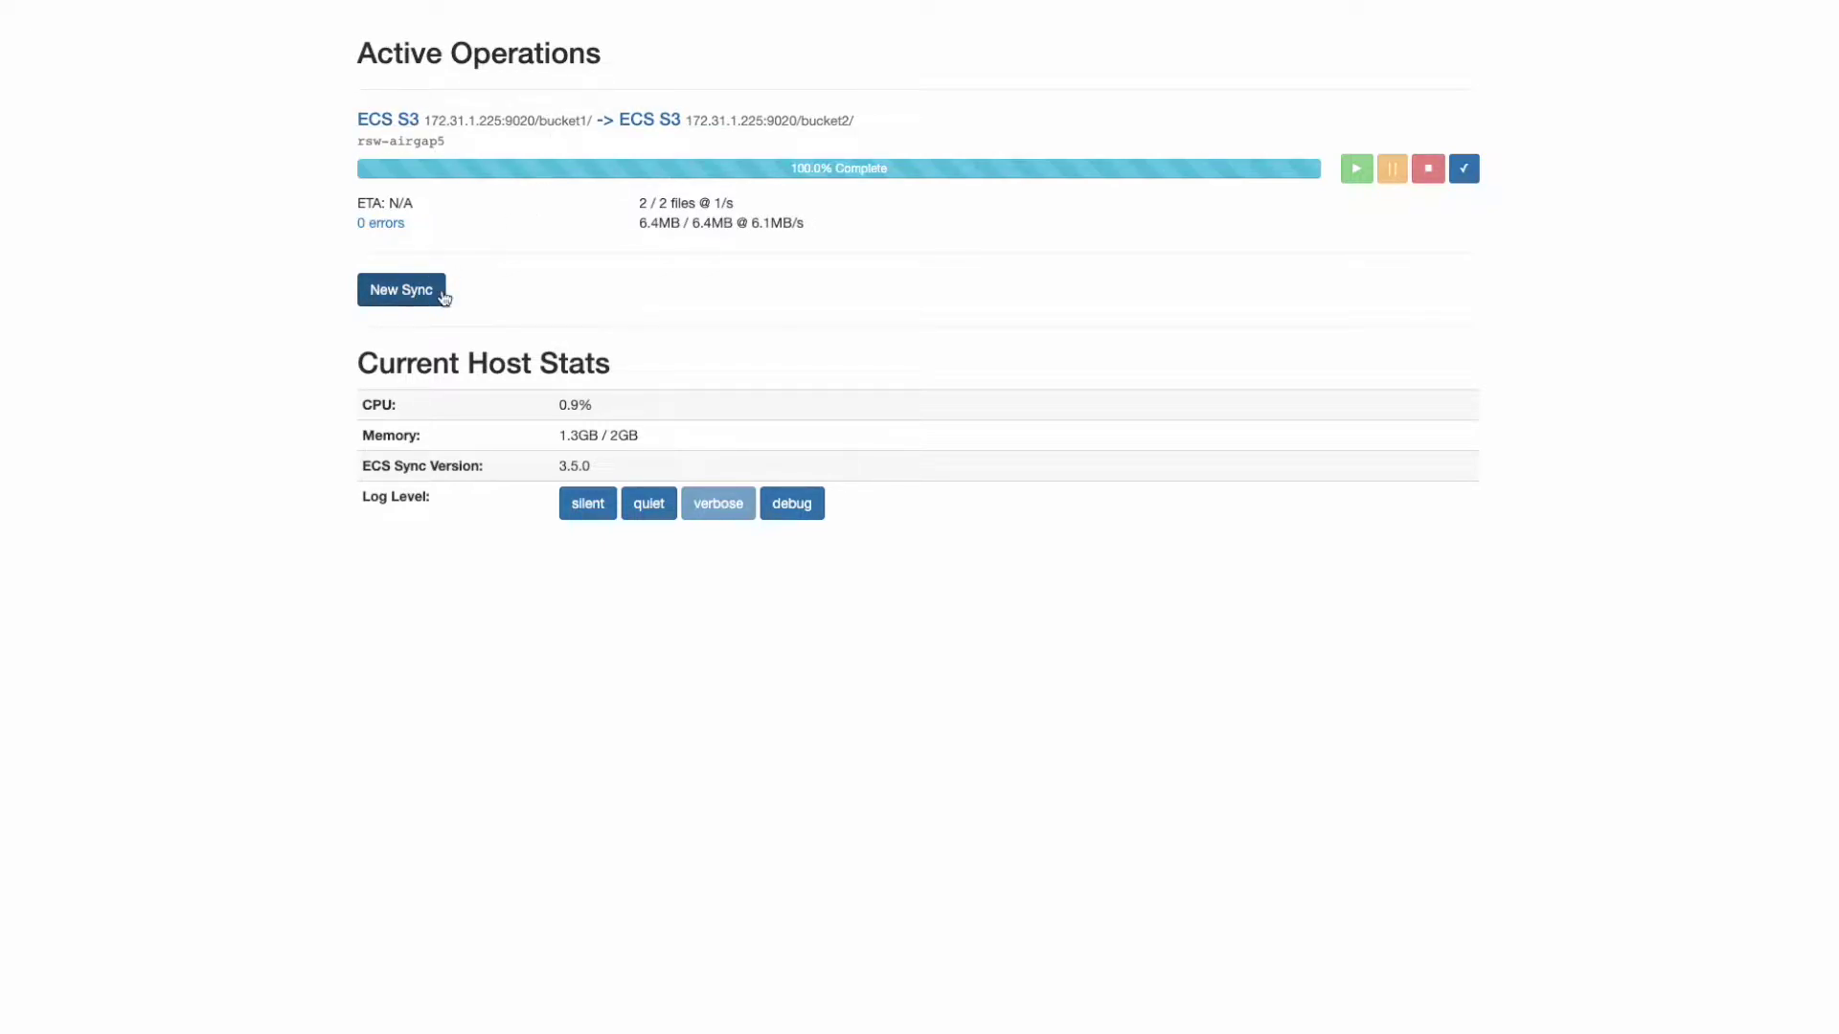
left_click(470, 176)
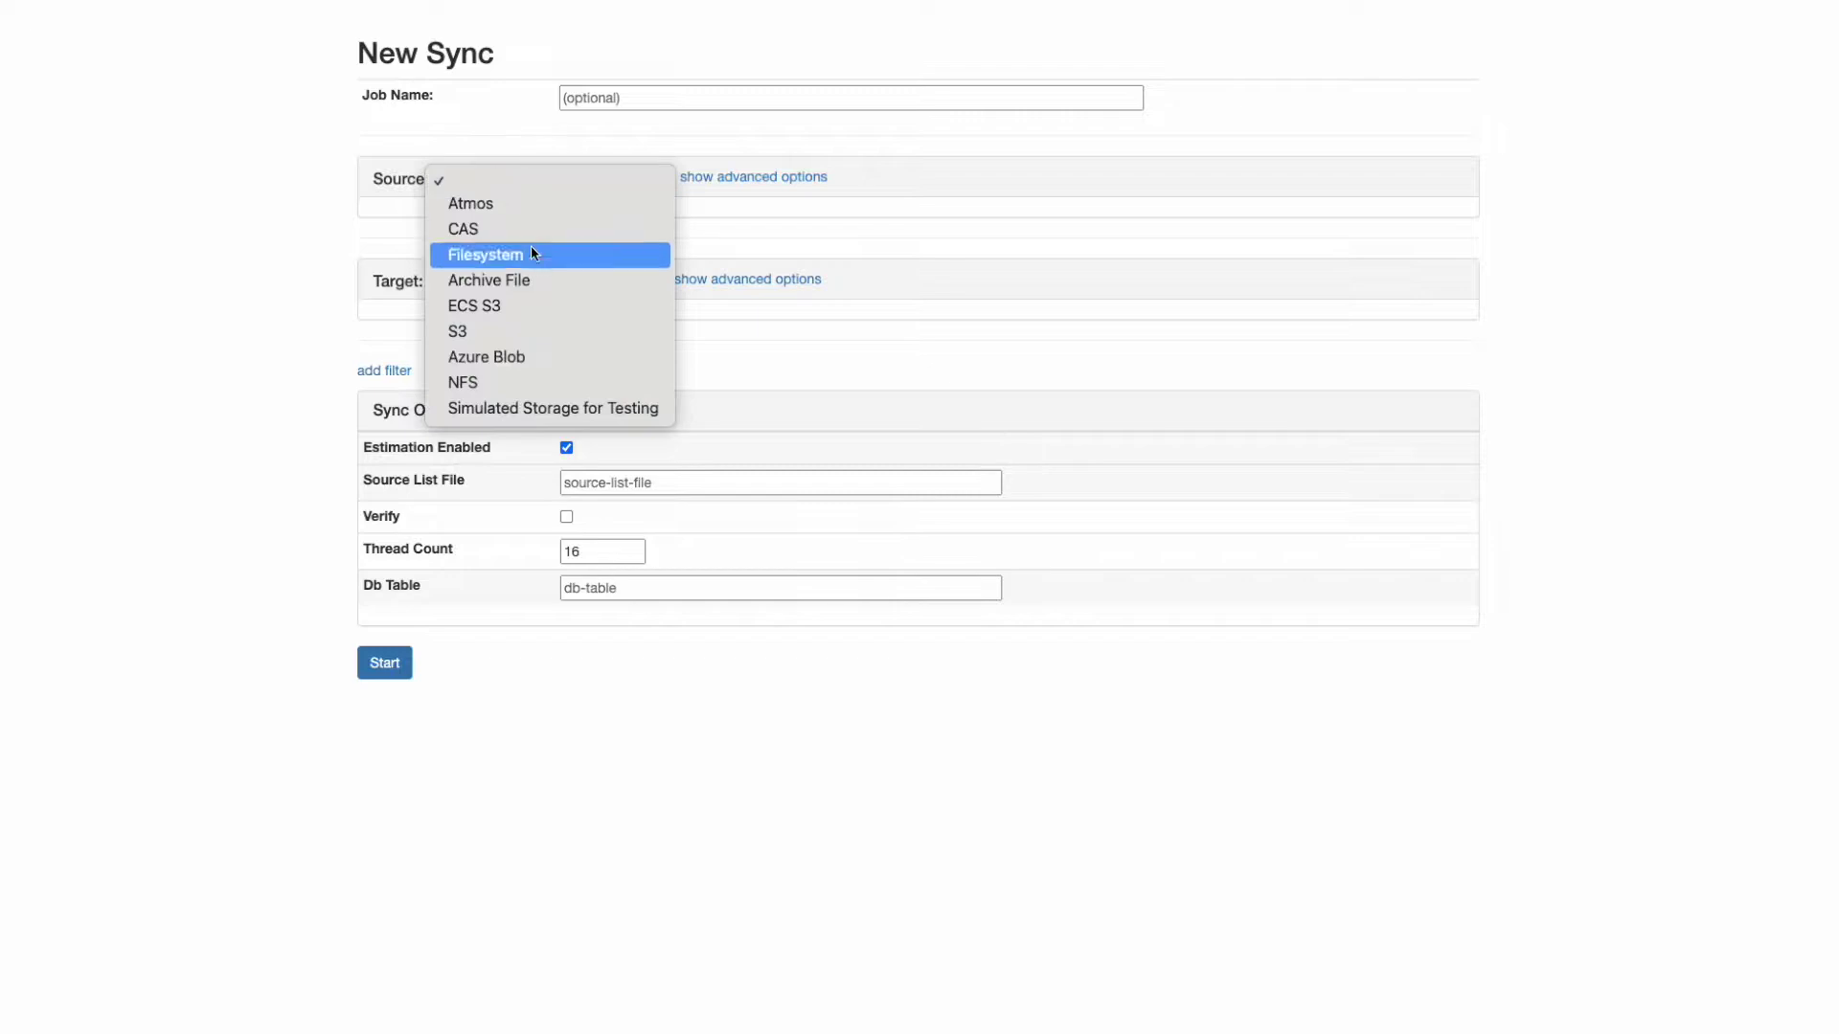
left_click(500, 305)
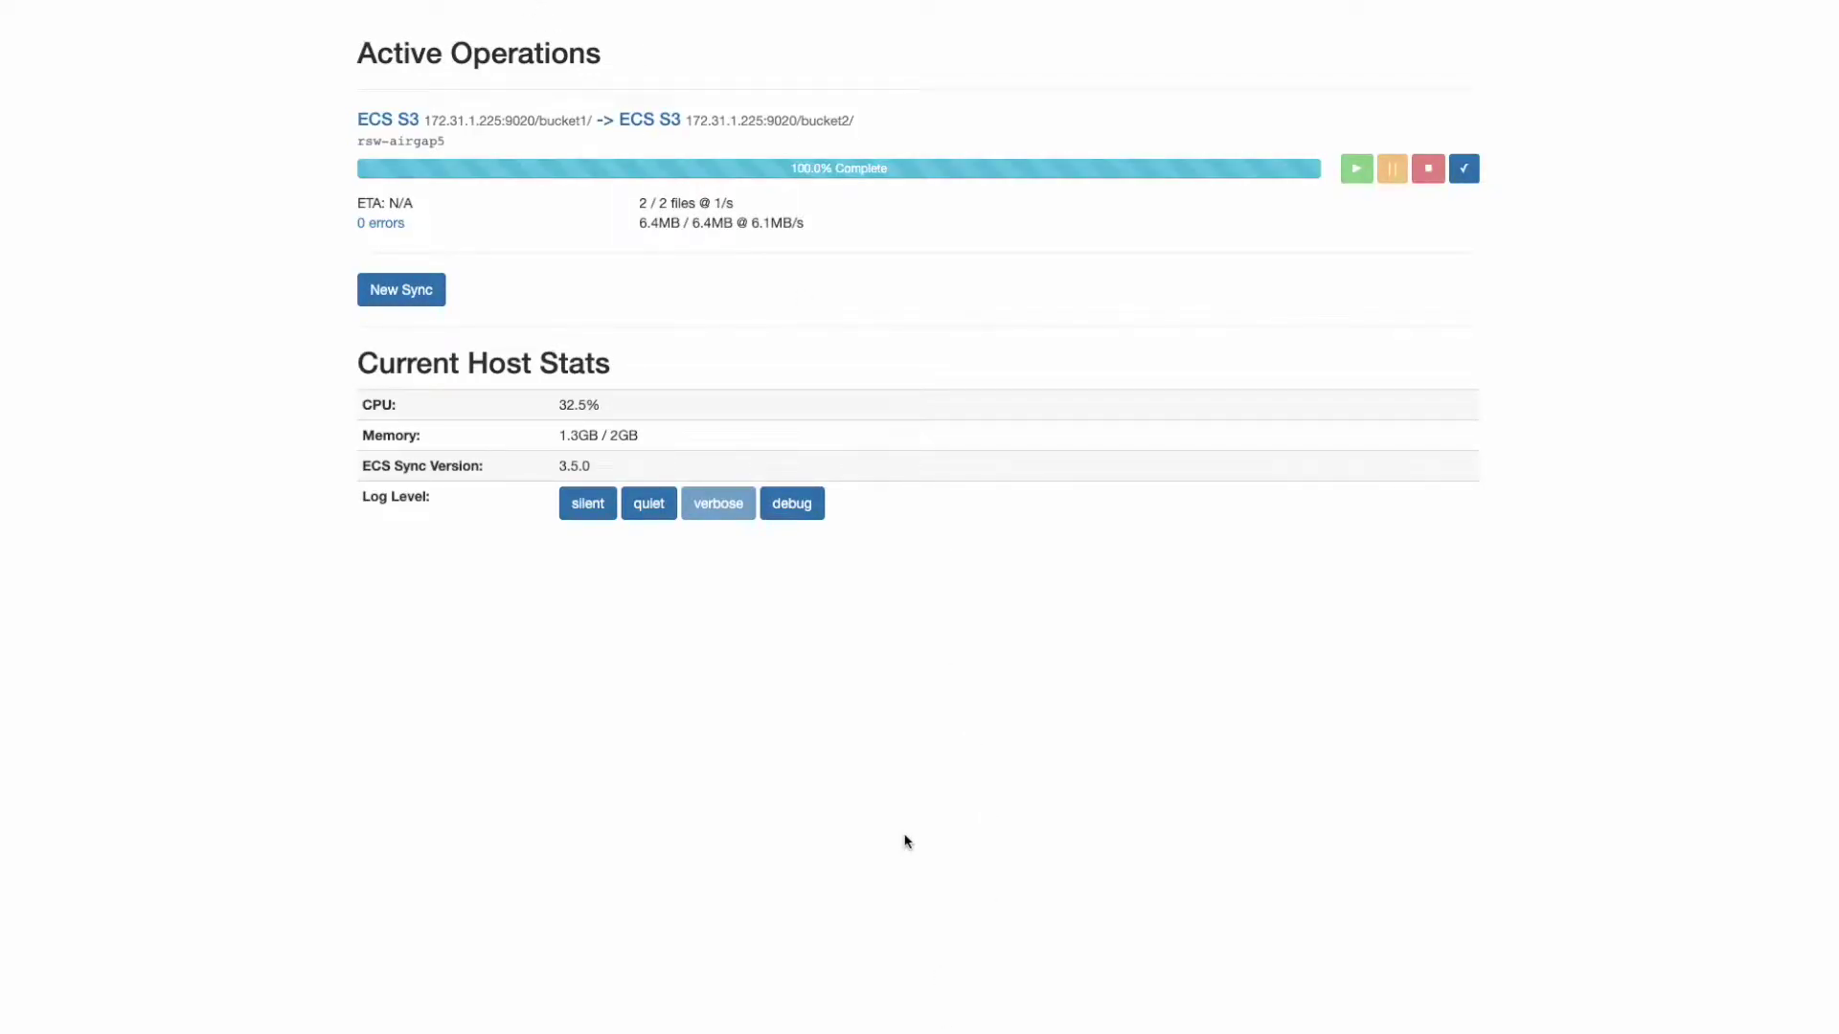
Show the usage help for ecactl ecssync commands in the Terminal.
key("super+Tab")
left_click(1103, 644)
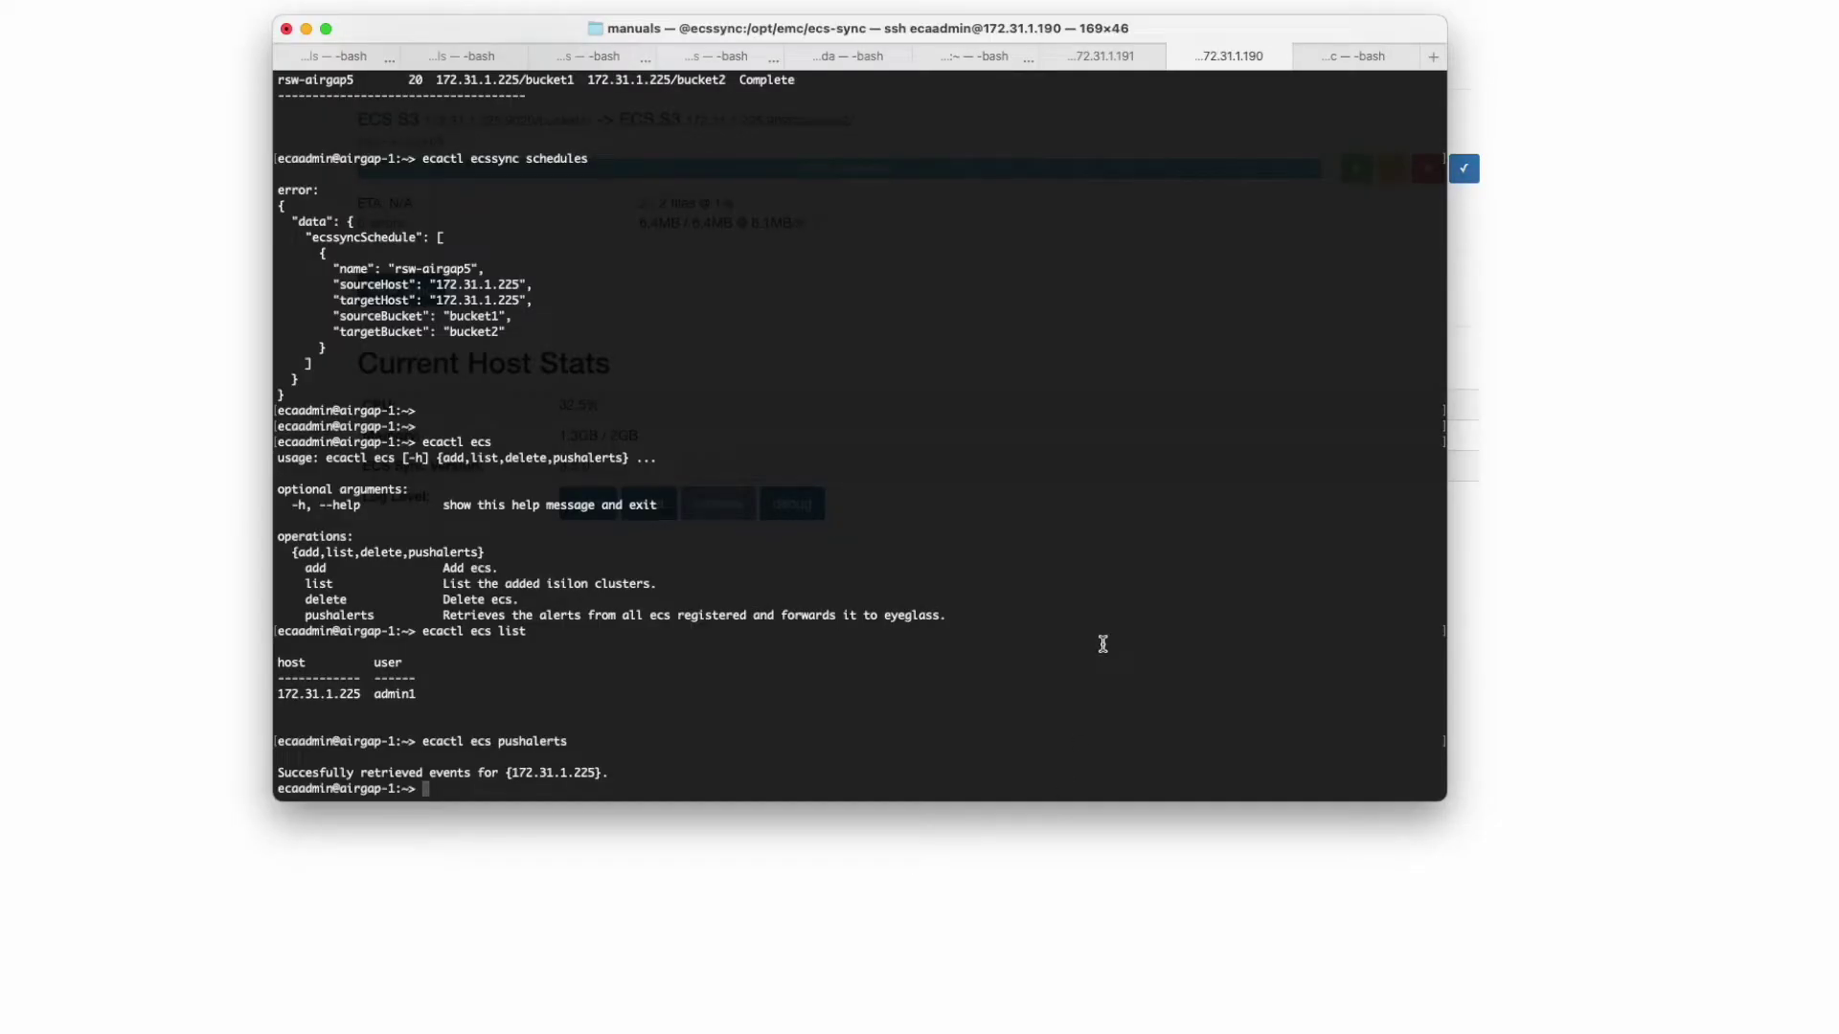
type("ecactl ecssync")
key("Return")
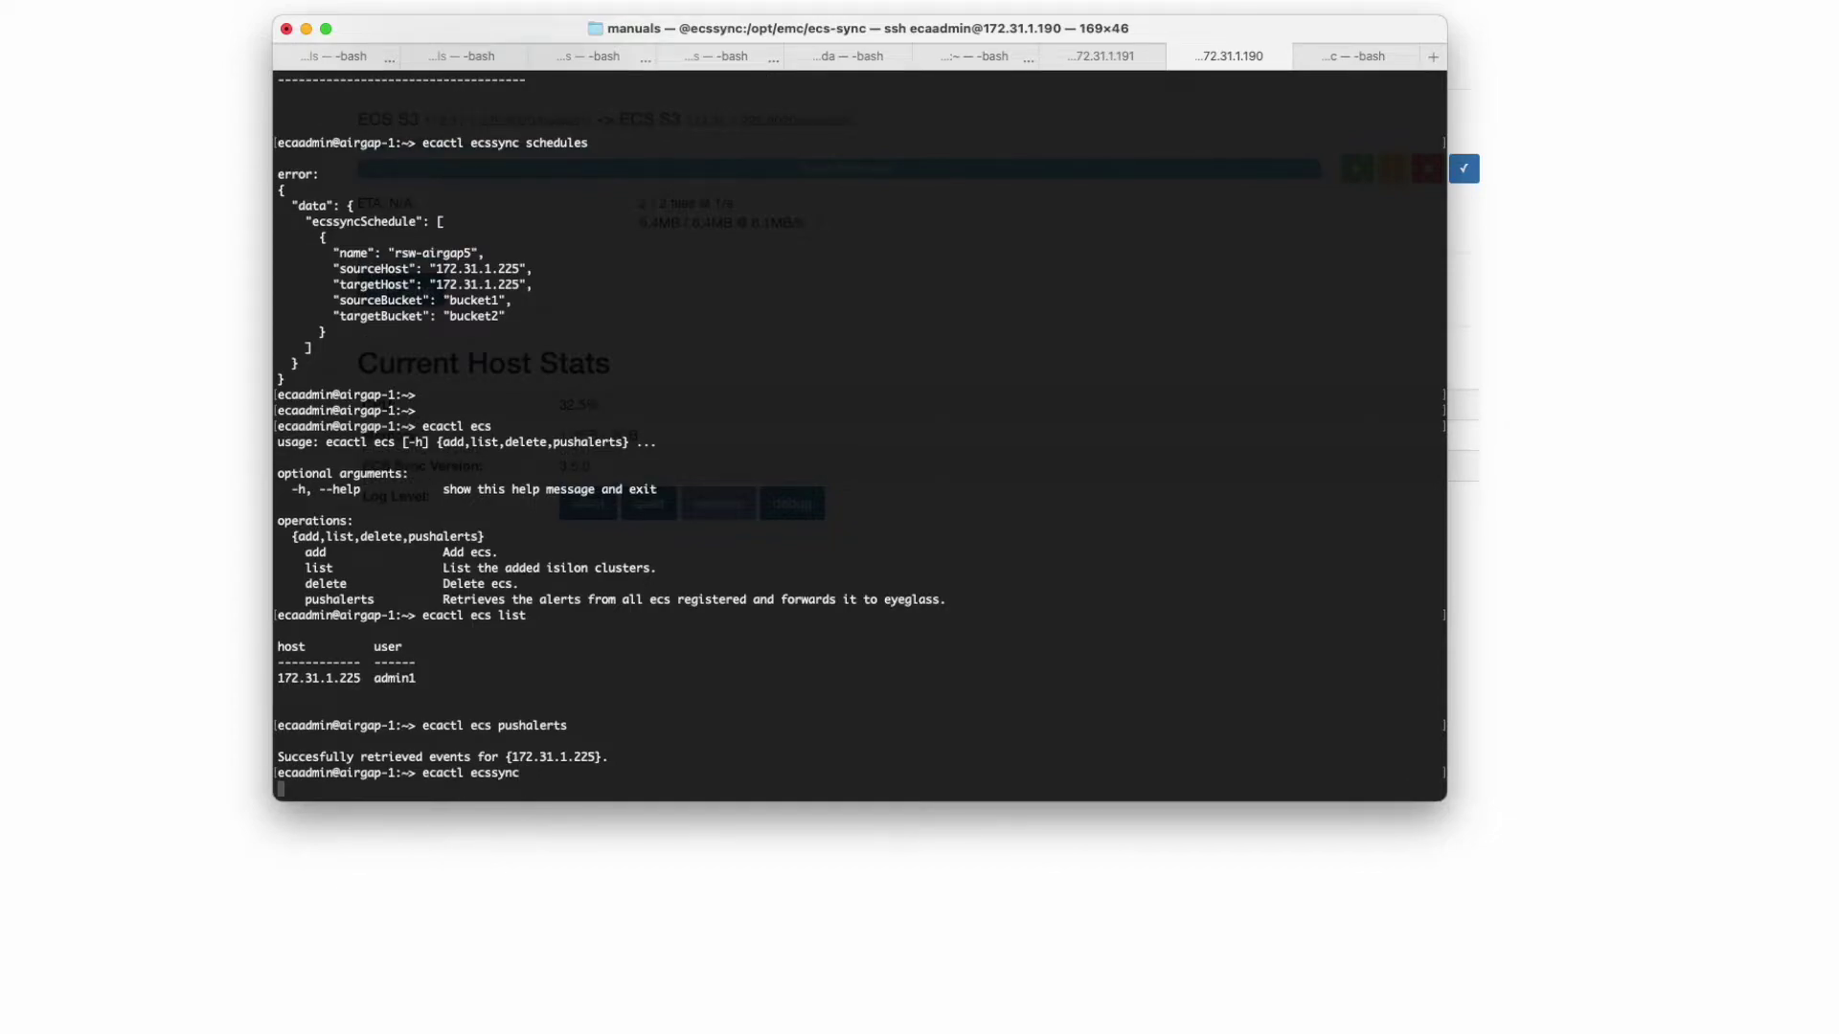
Run ecactl ecssync checkjobs, listing rsw-airgap5 (job 20) bucket1 to bucket2 as Complete.
key("Up")
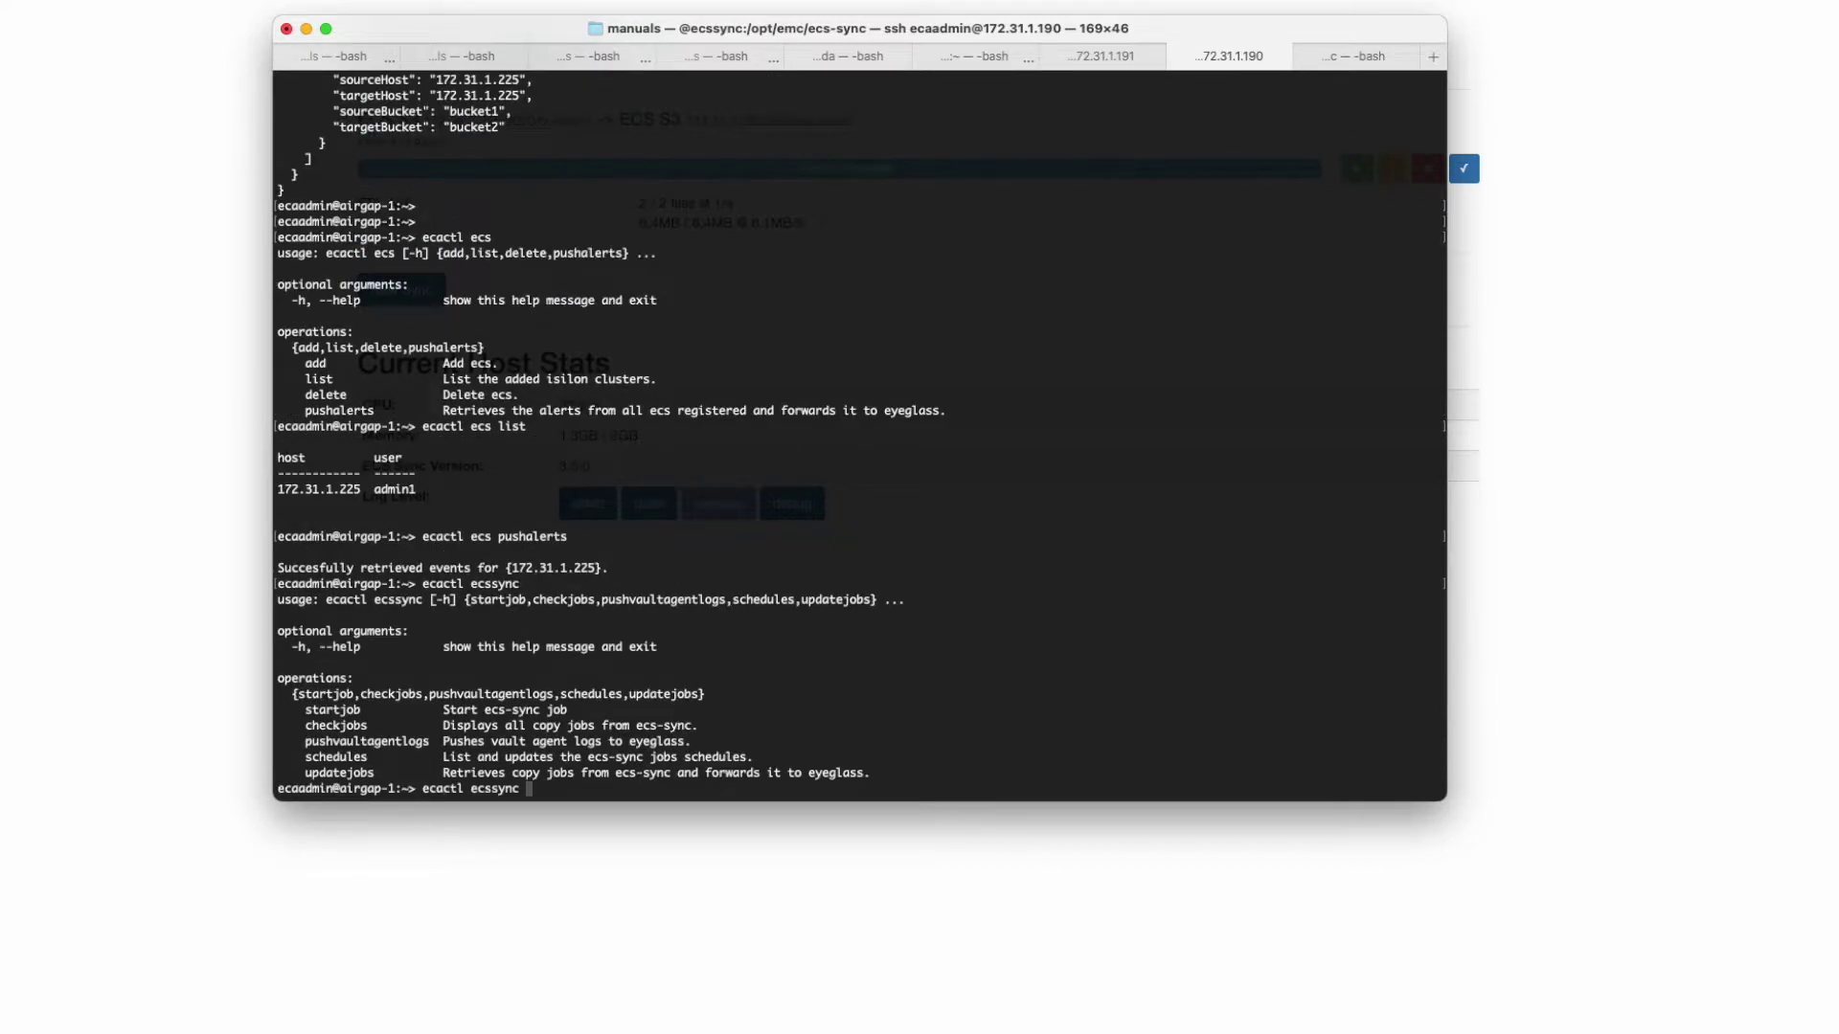
type("checkjobw")
key("BackSpace")
type("s")
key("Return")
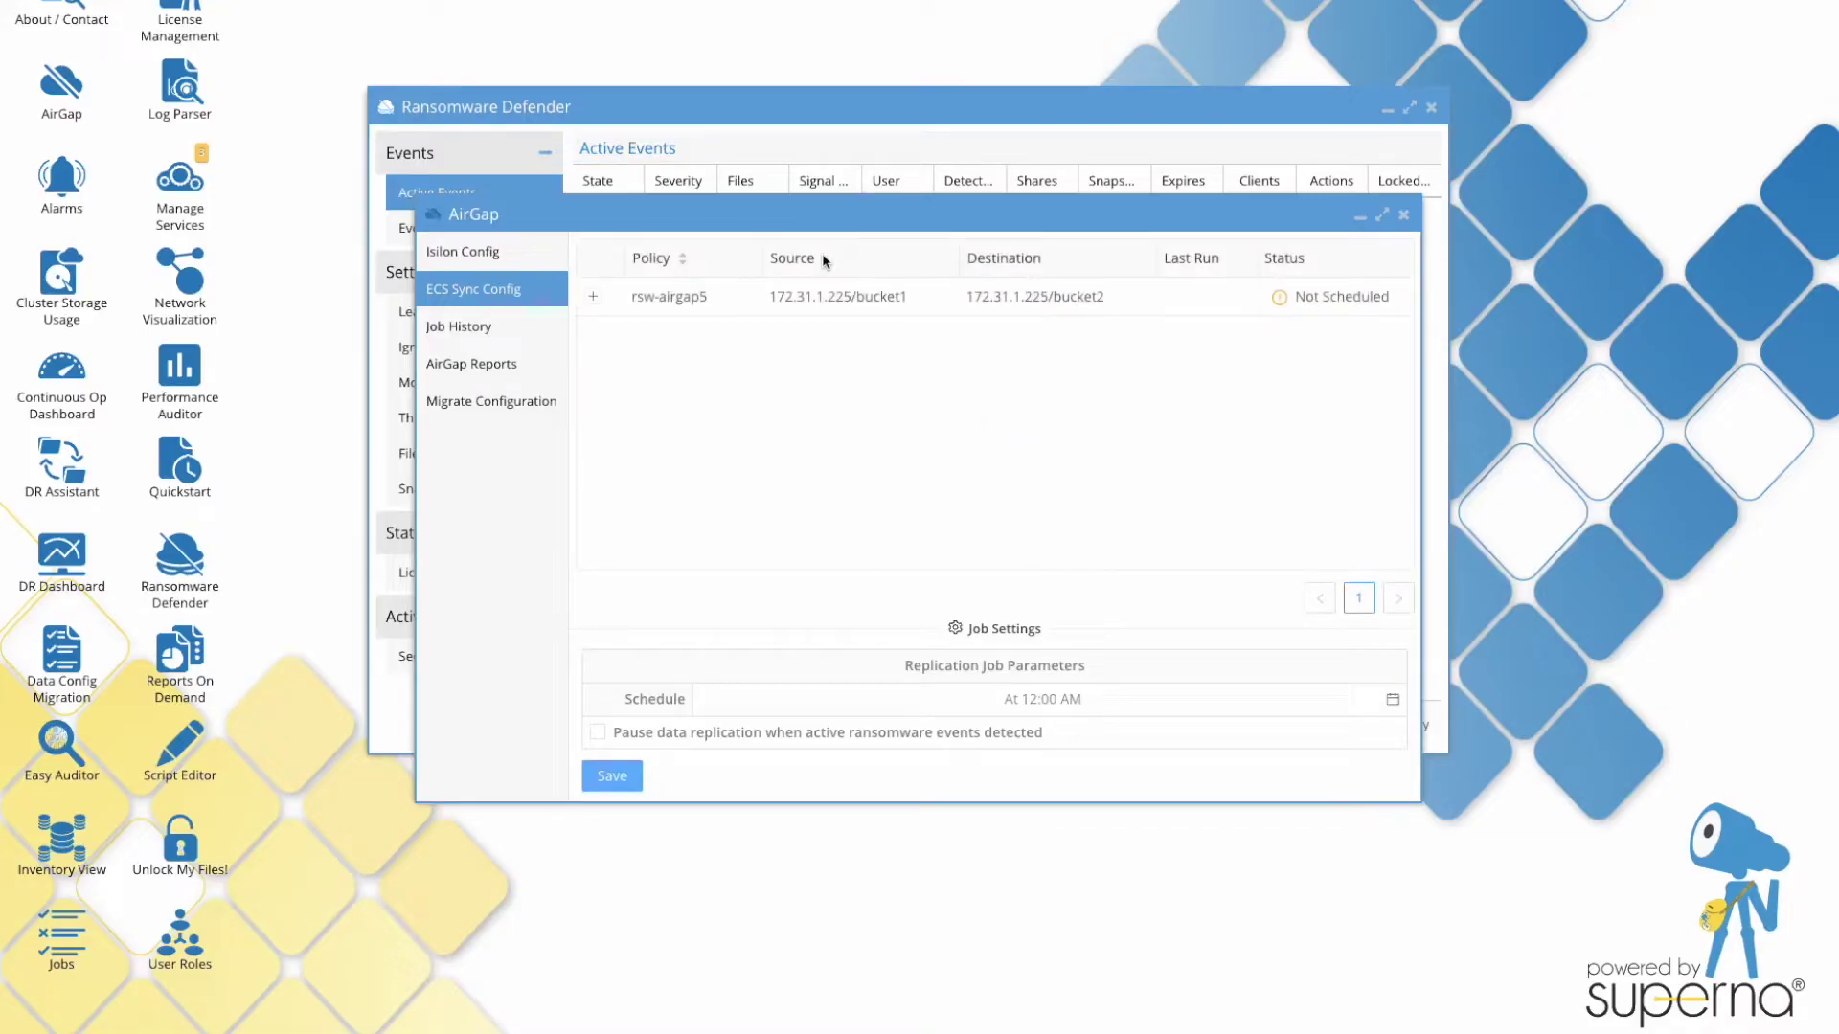
Select rsw-airgap5 and expand its details, showing the 12:00 AM schedule and ransomware-event pausing.
left_click_drag(1185, 226, 1170, 99)
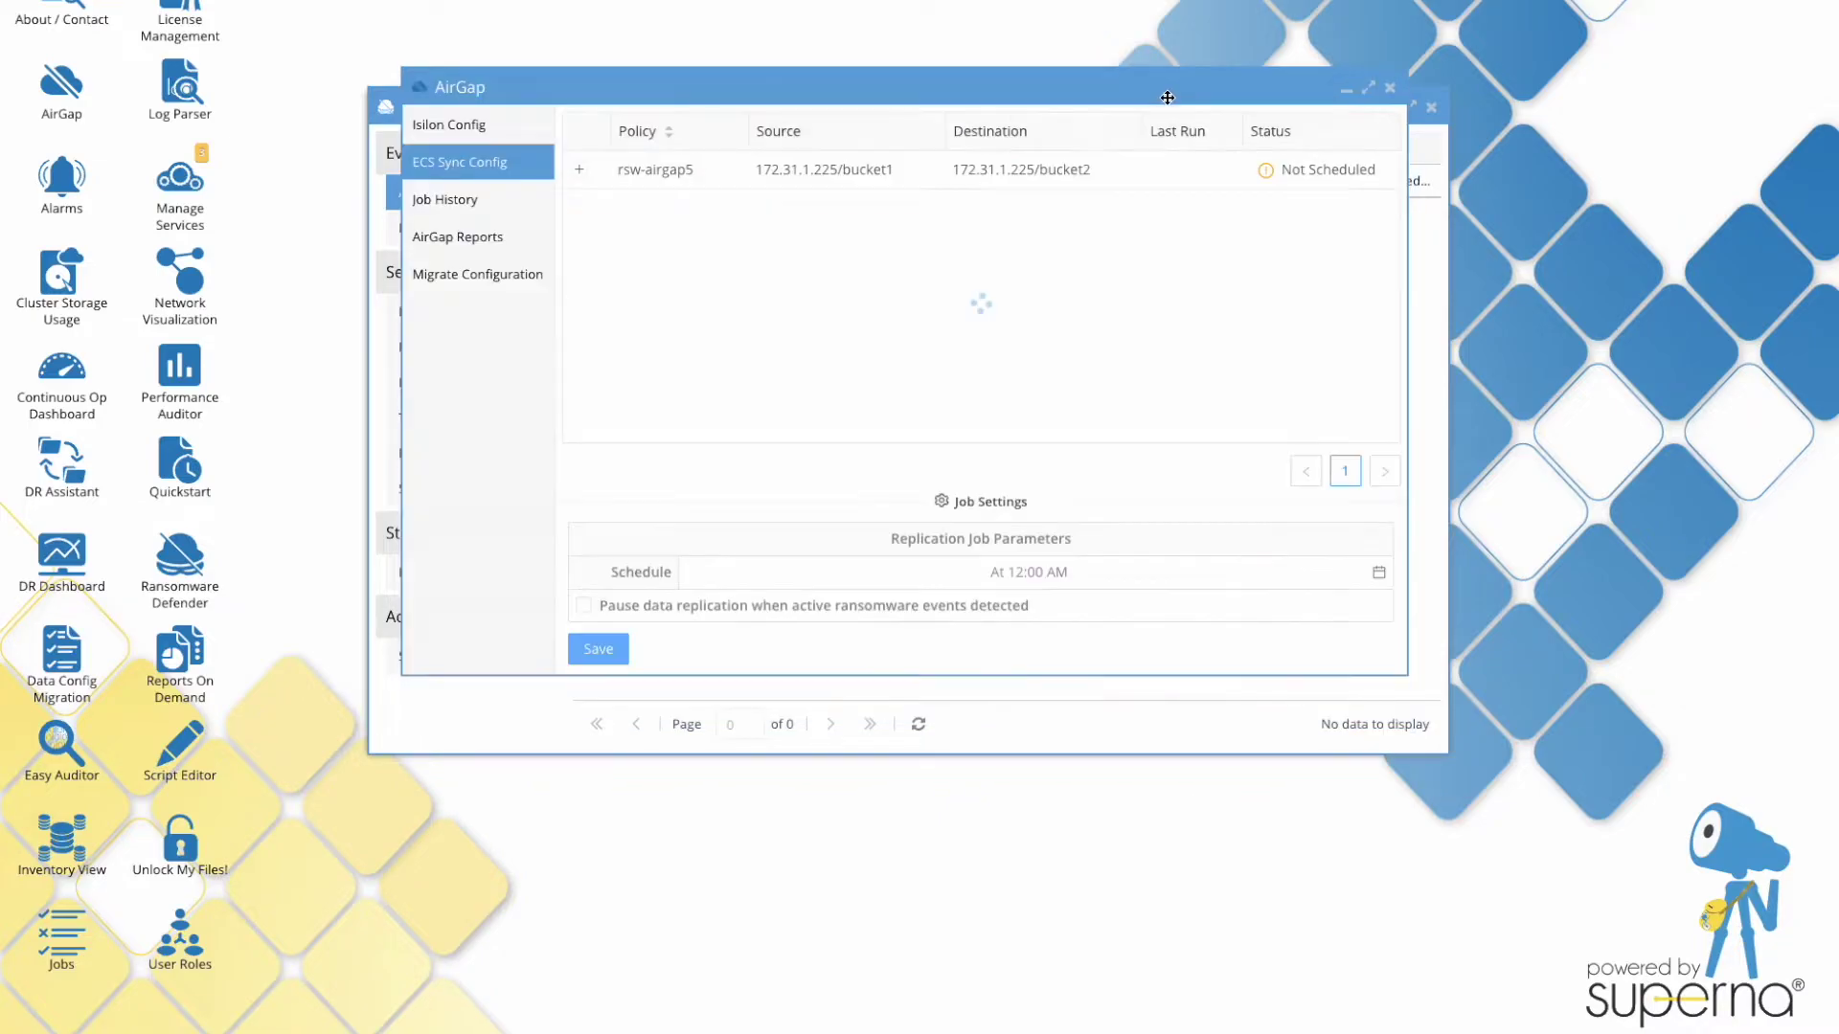
left_click(709, 181)
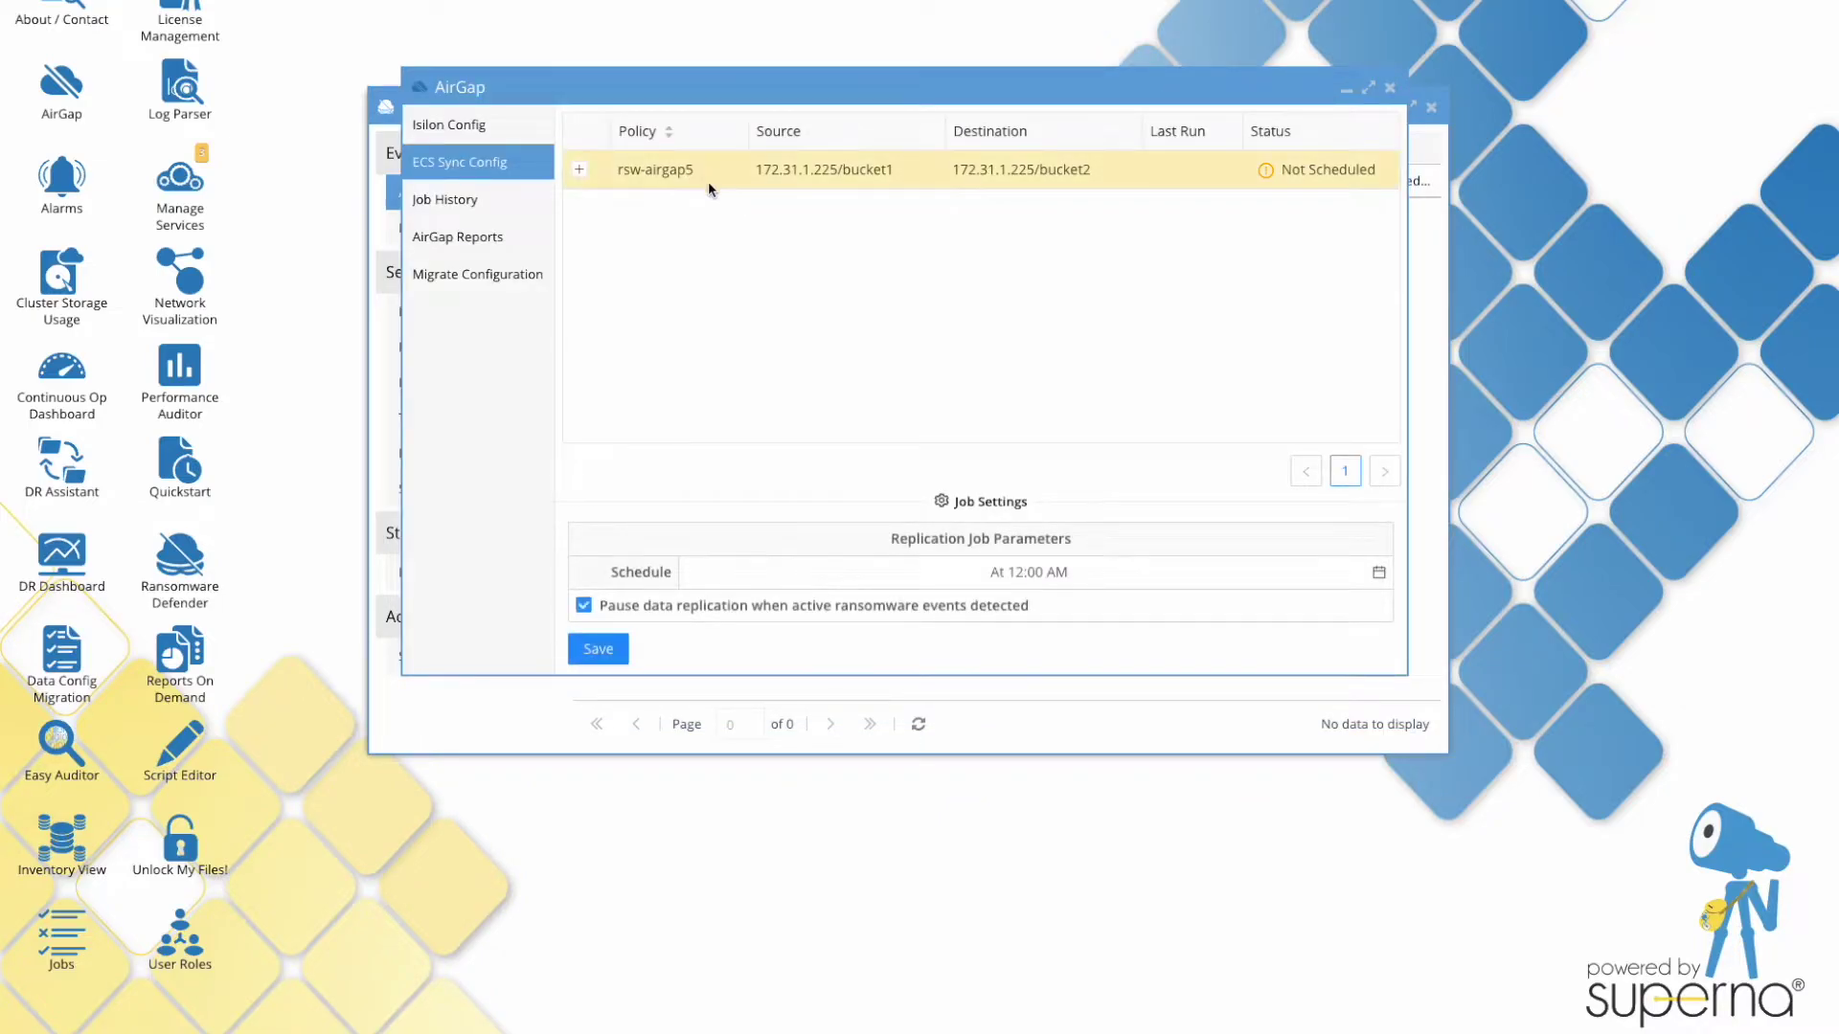
left_click(579, 170)
scroll(824, 287, "down", 2)
scroll(824, 288, "up", 2)
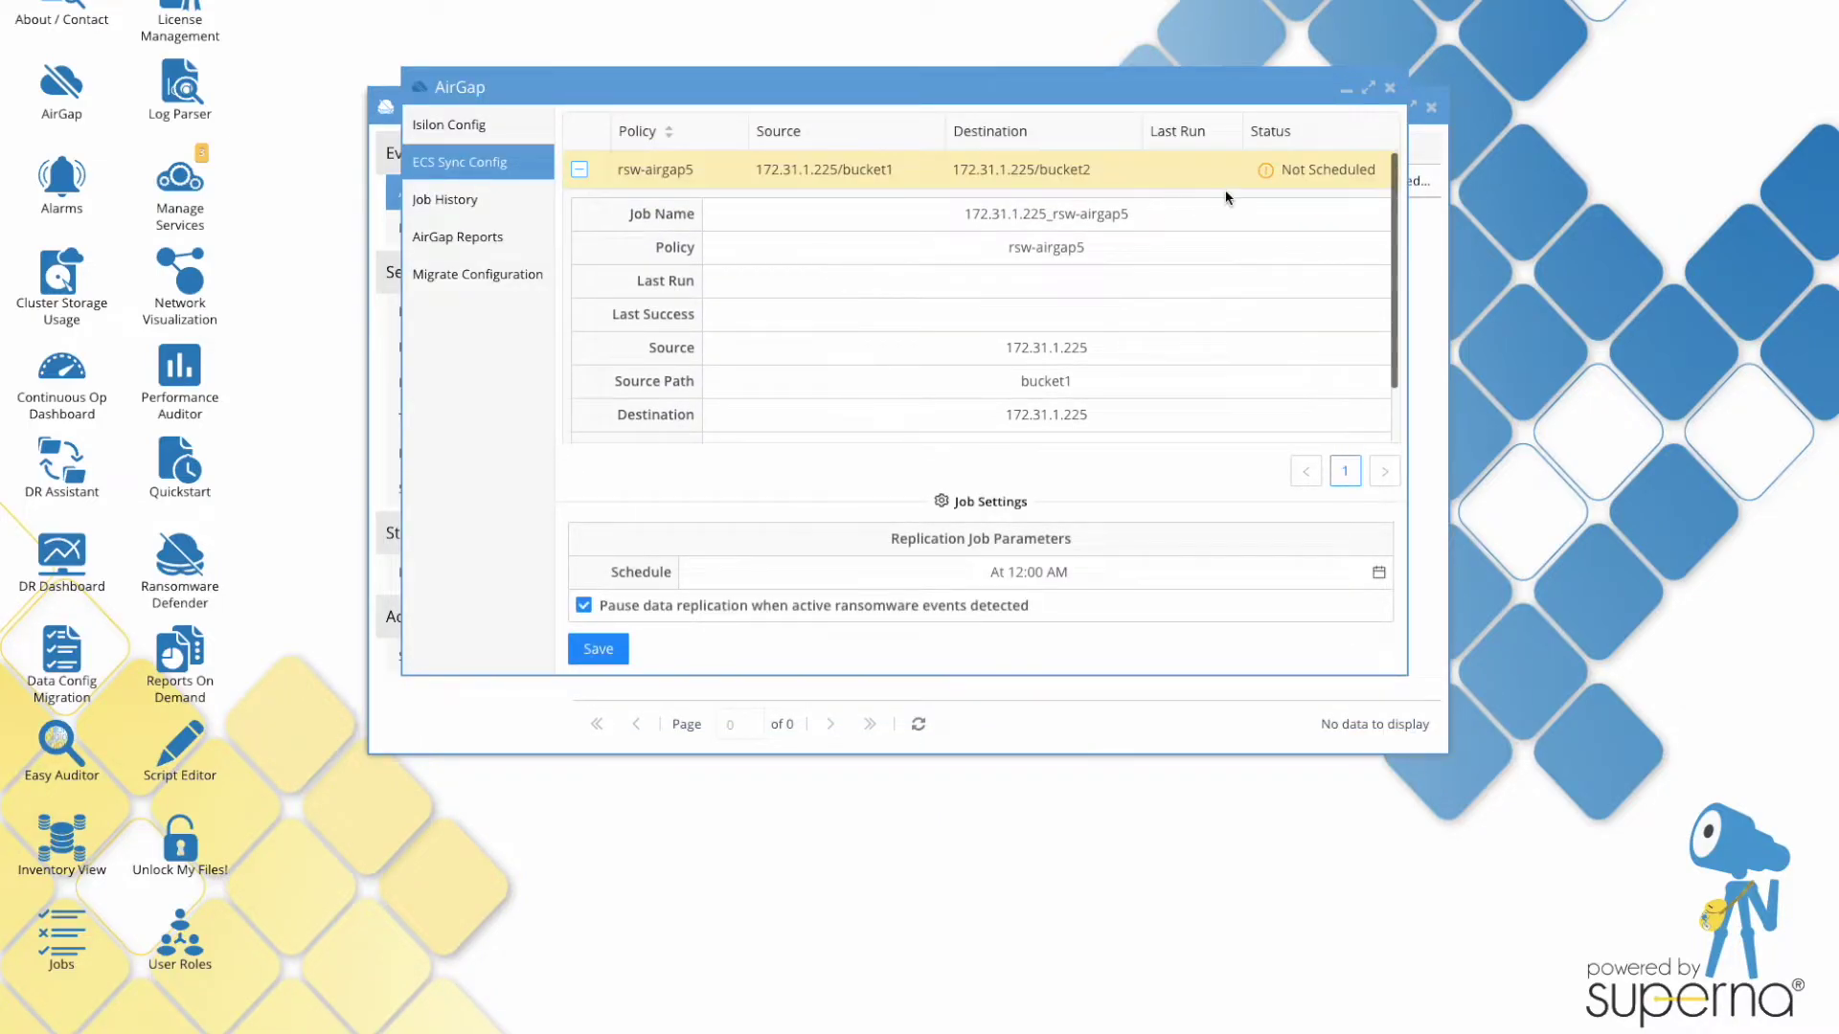
left_click(579, 170)
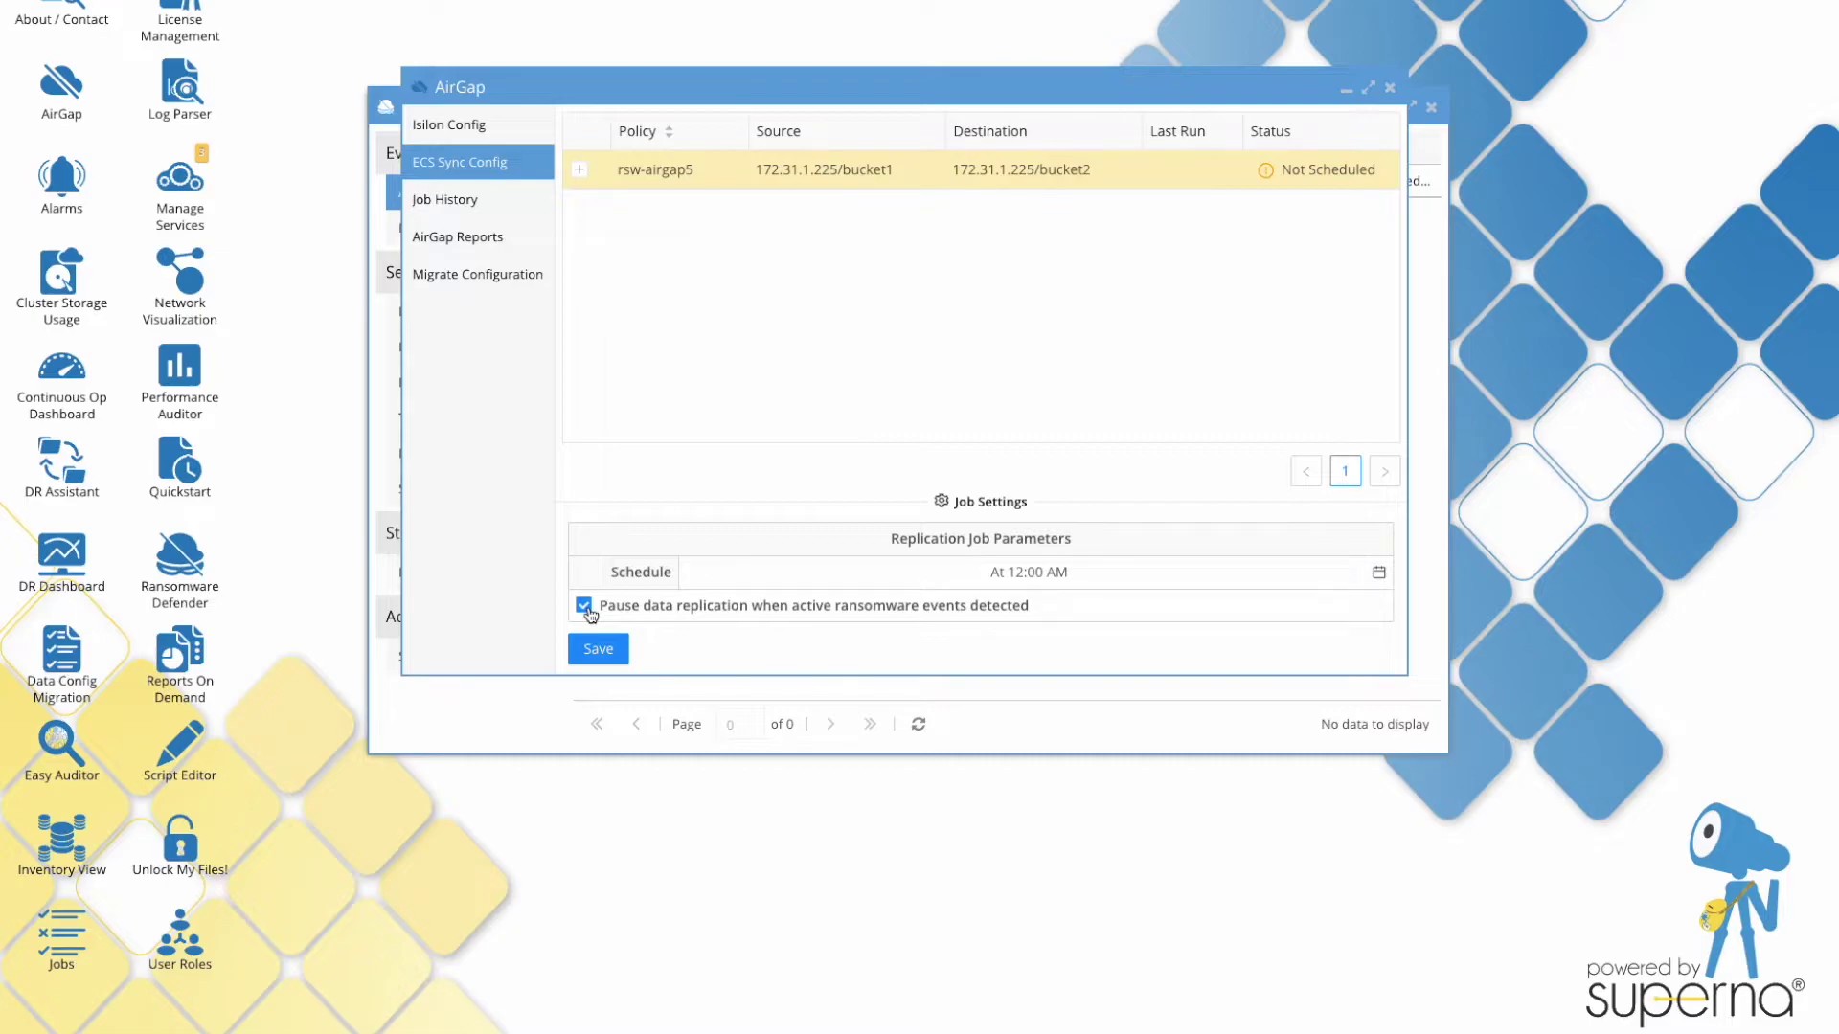
Schedule rsw-airgap5 to run every 5 minutes and save the job.
left_click(1380, 573)
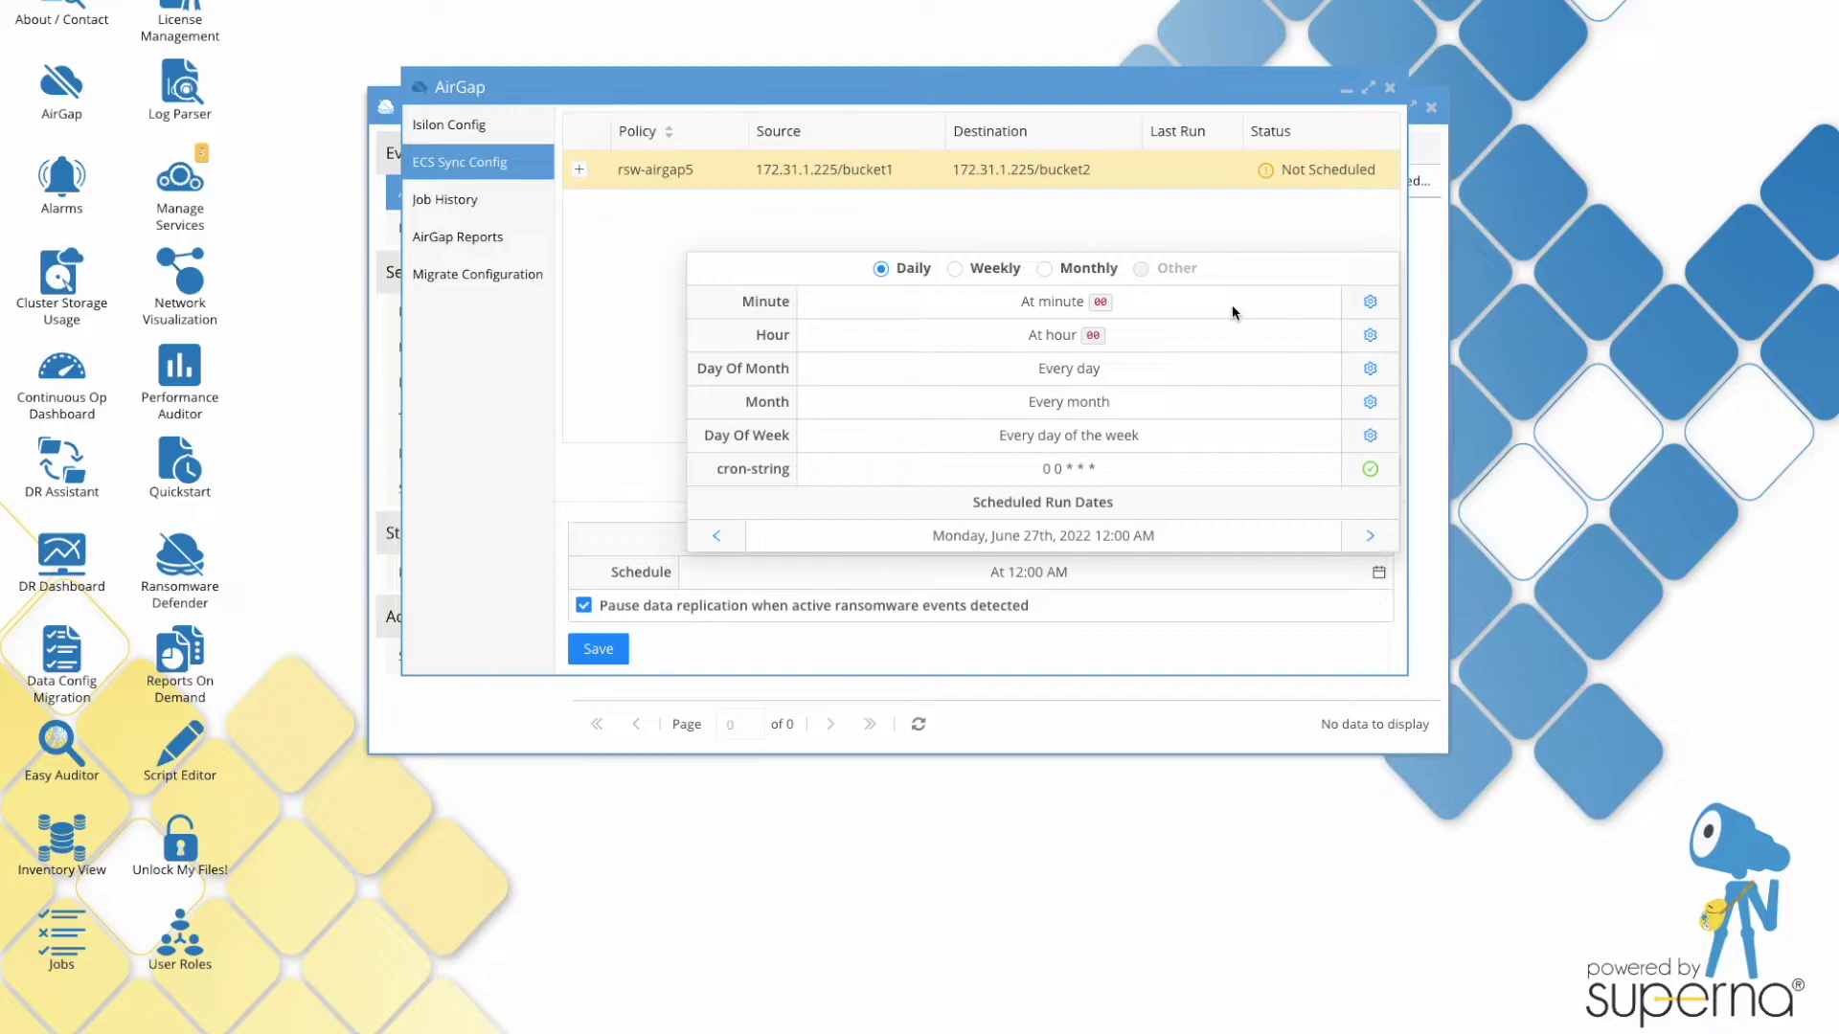
left_click(1372, 303)
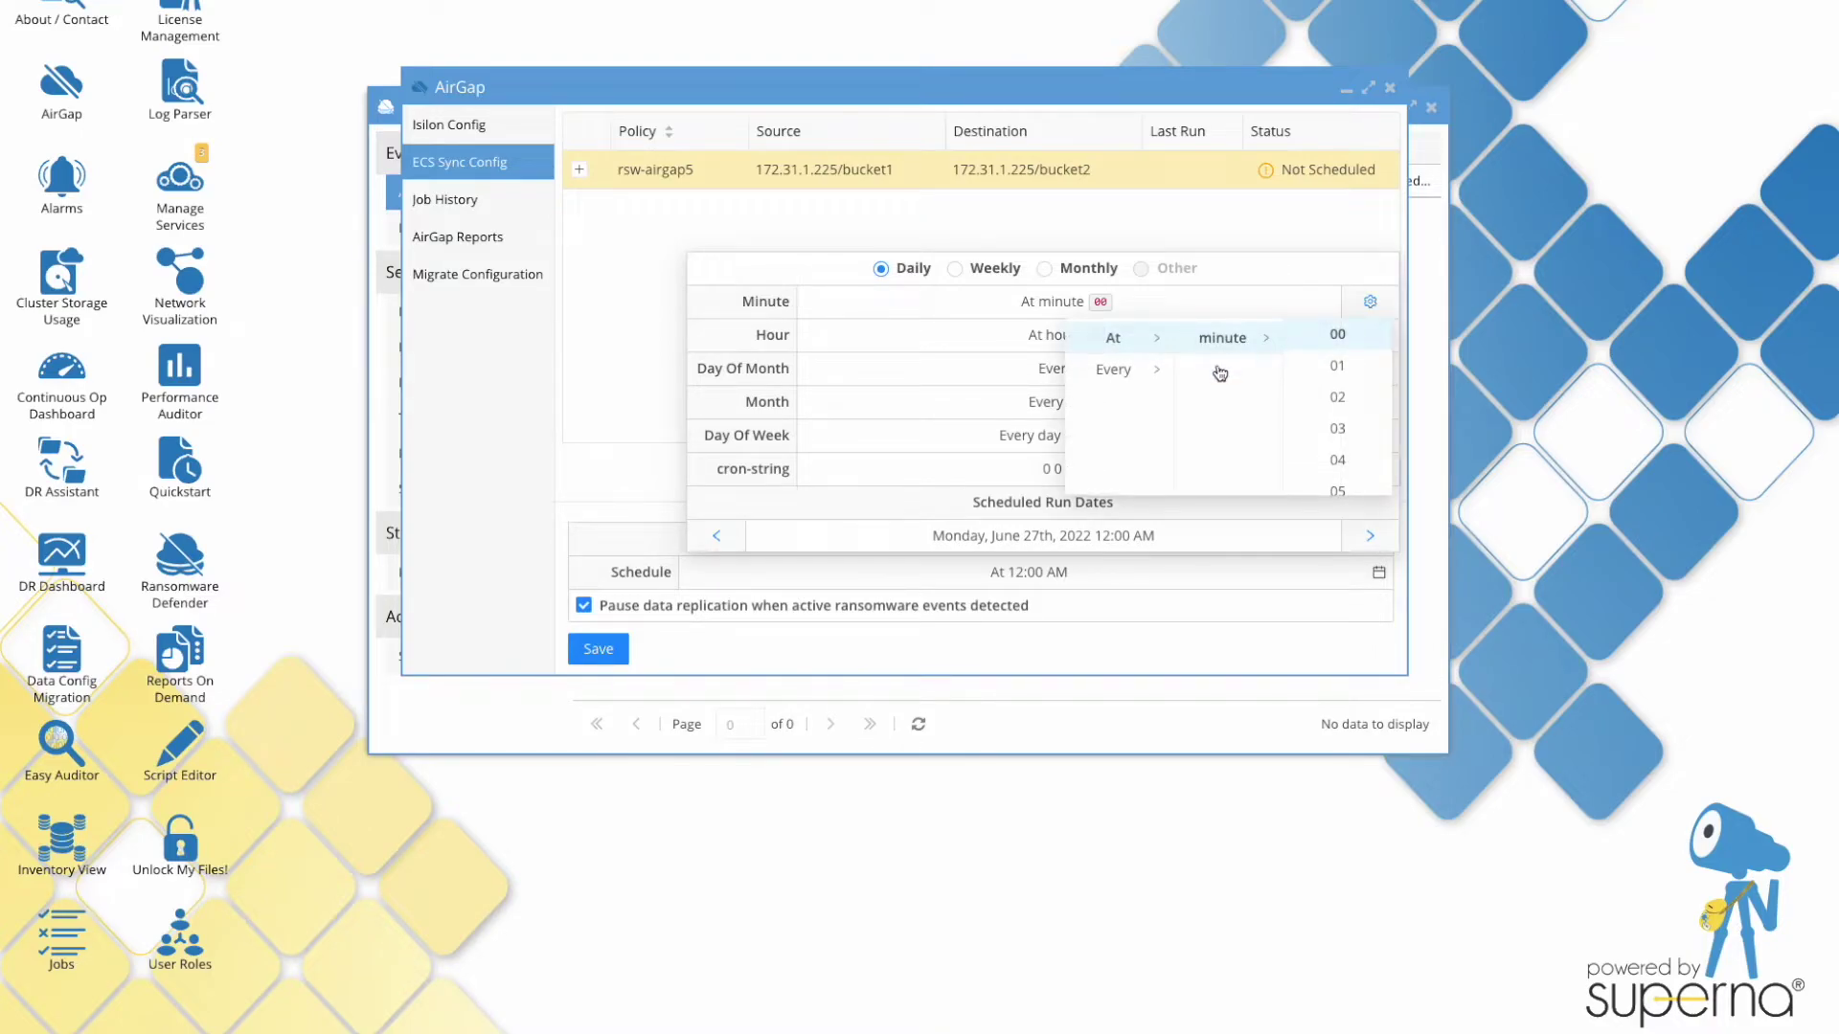
left_click(1138, 371)
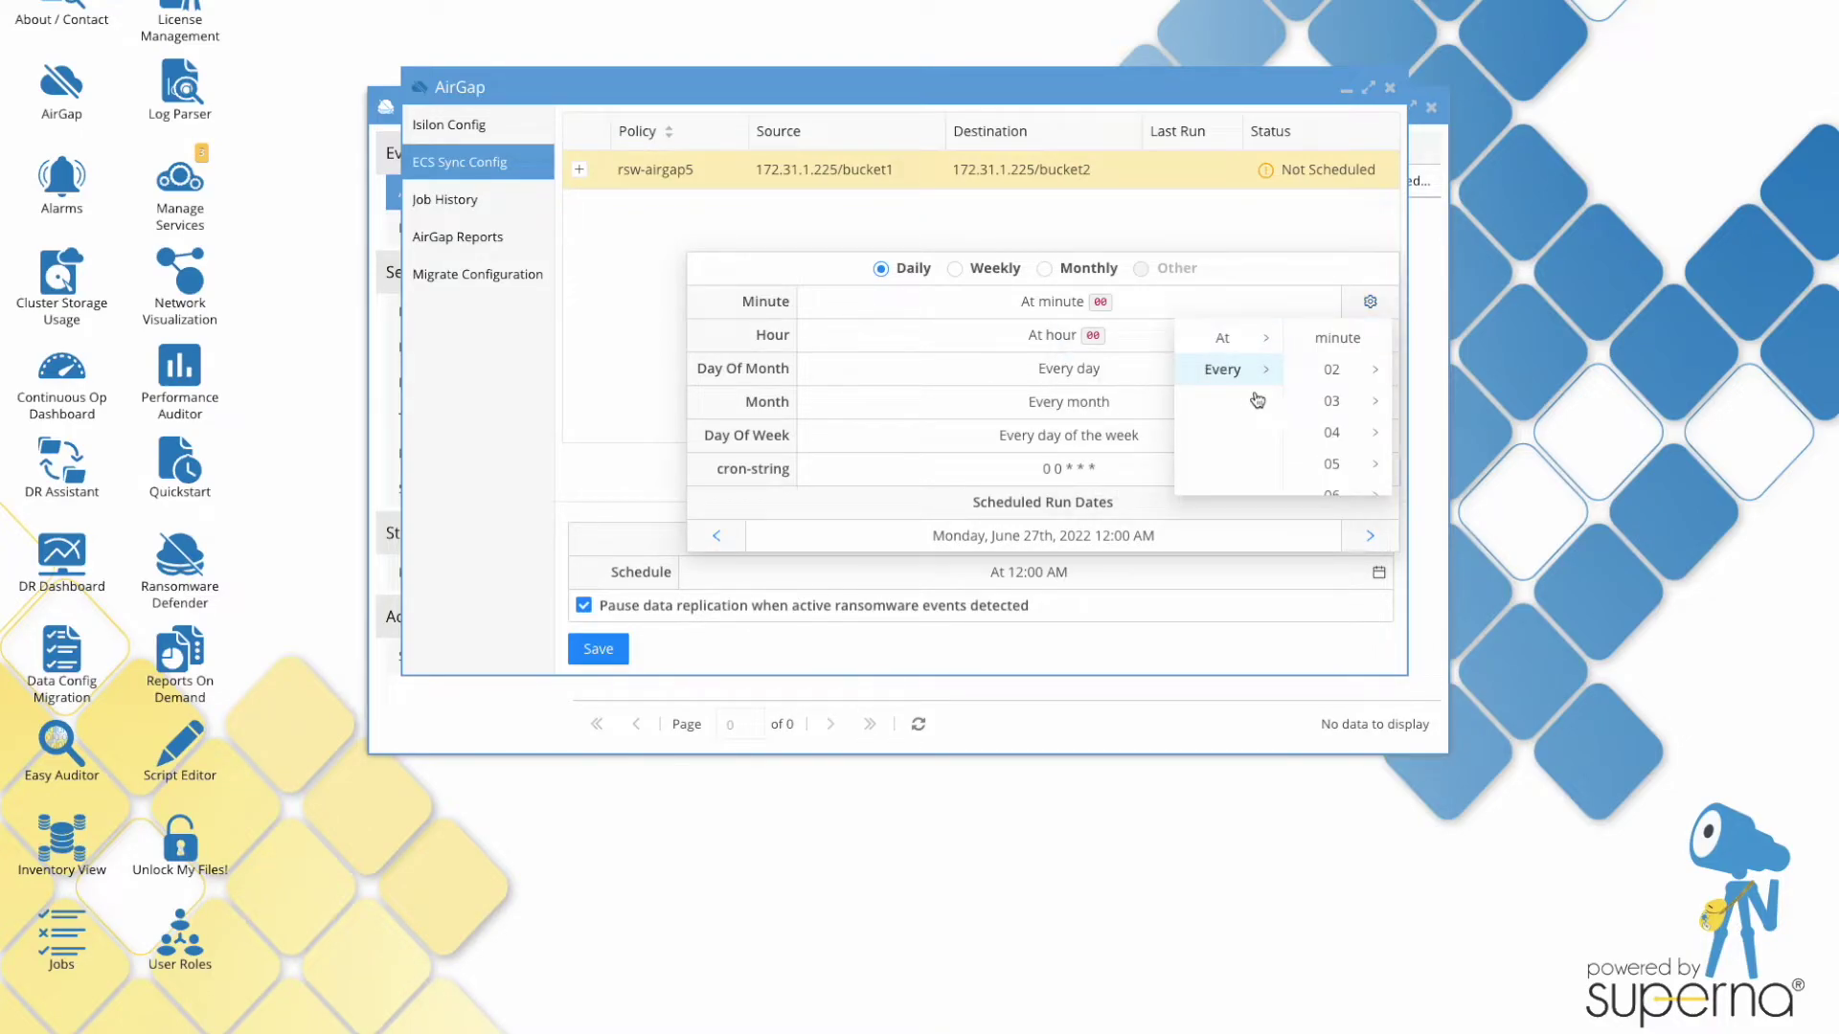
left_click(1354, 466)
left_click(1341, 350)
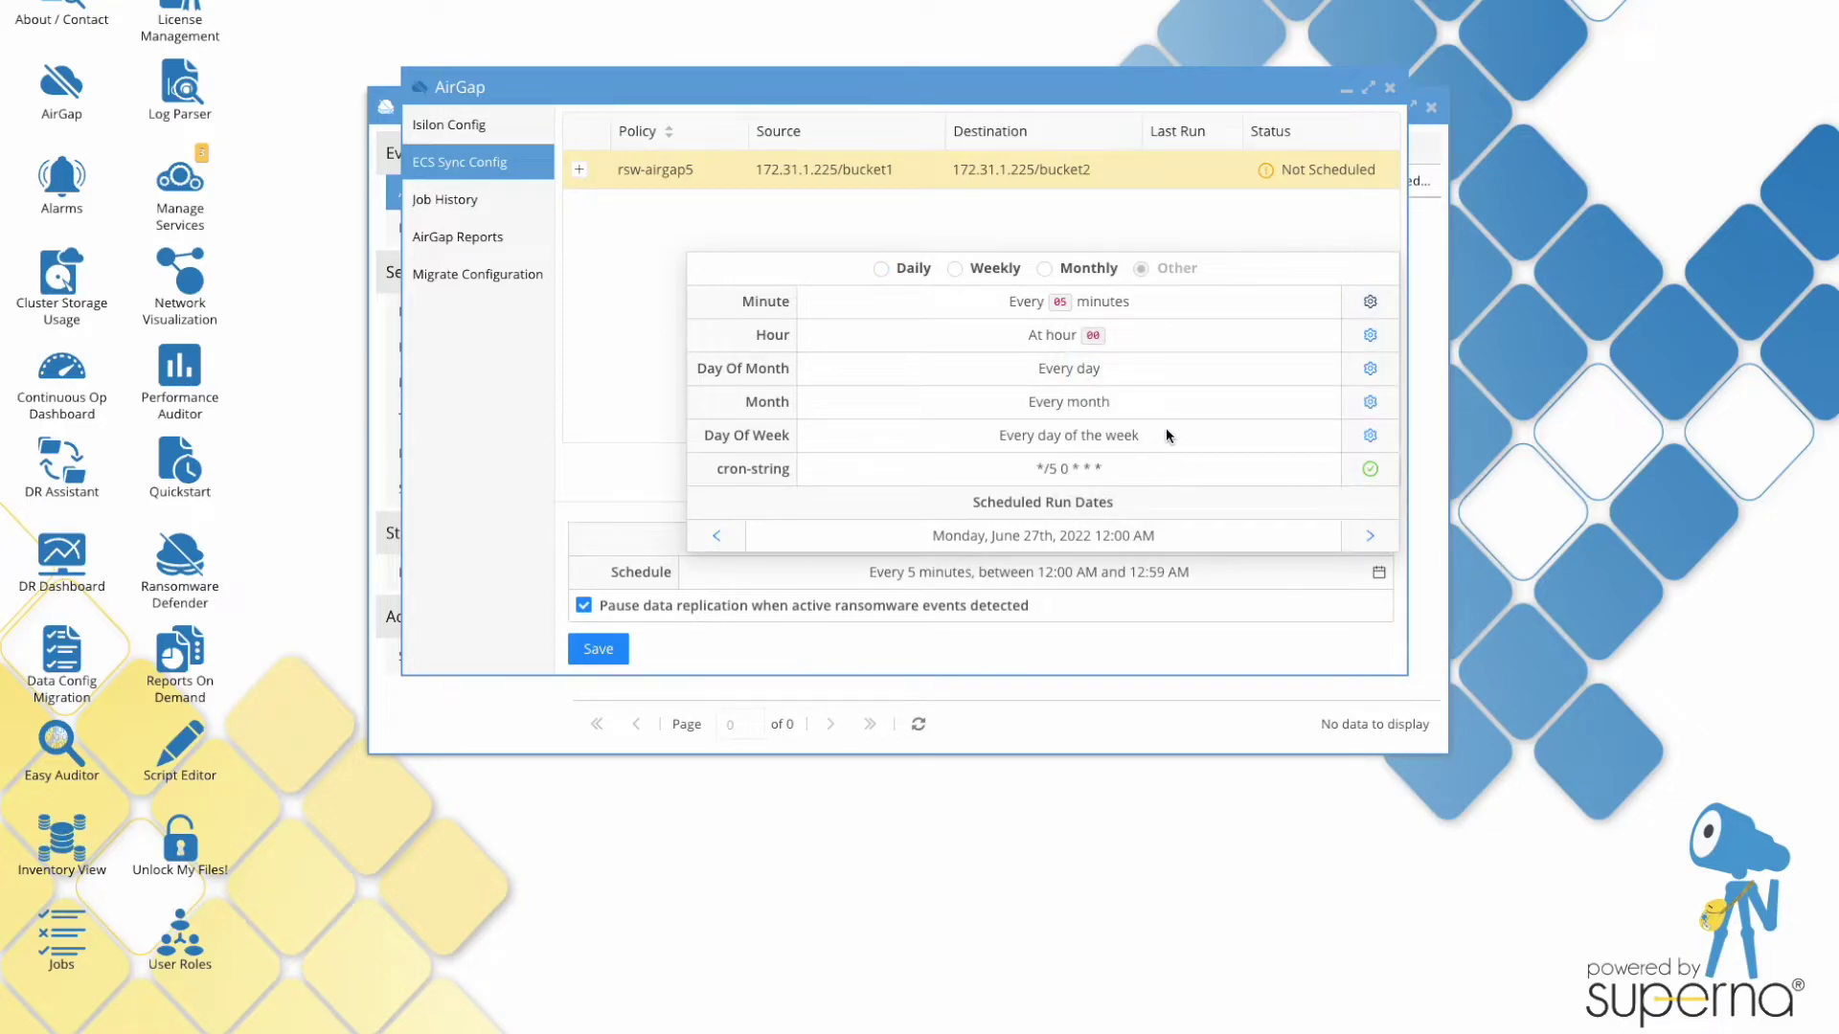
left_click(603, 653)
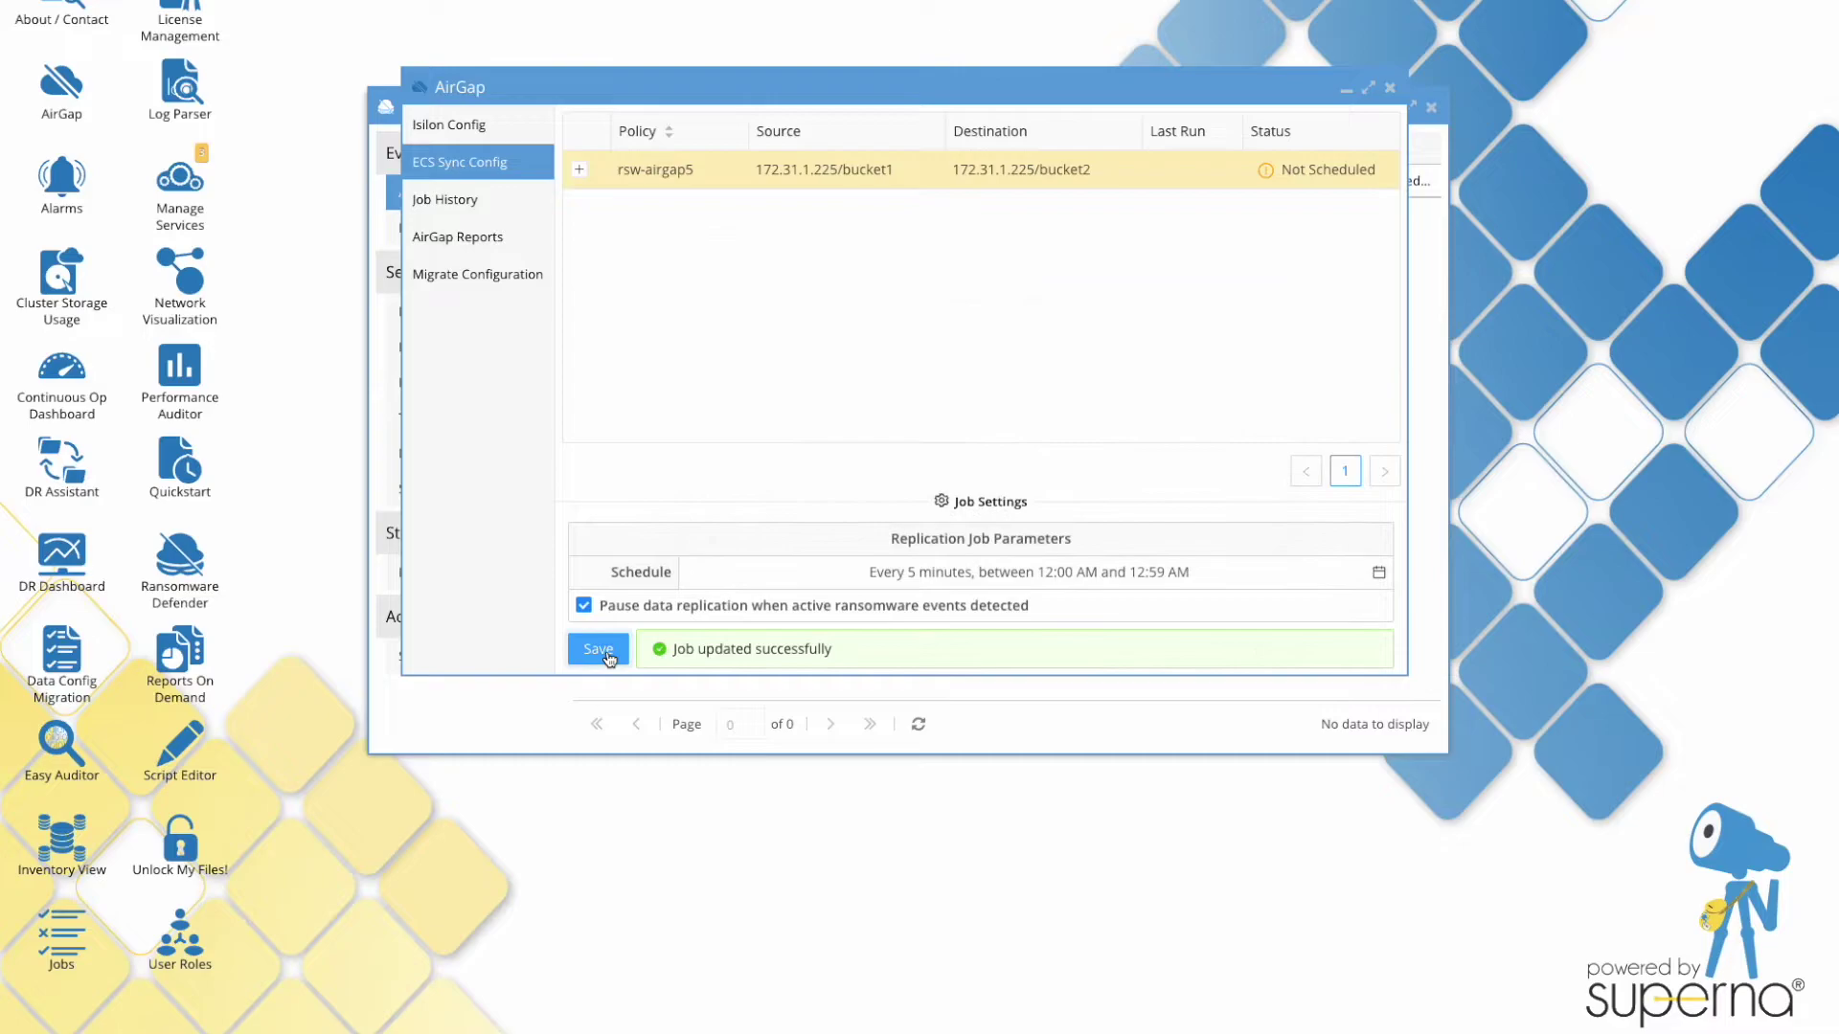
Reselect rsw-airgap5 to confirm its saved schedule settings.
left_click(1048, 278)
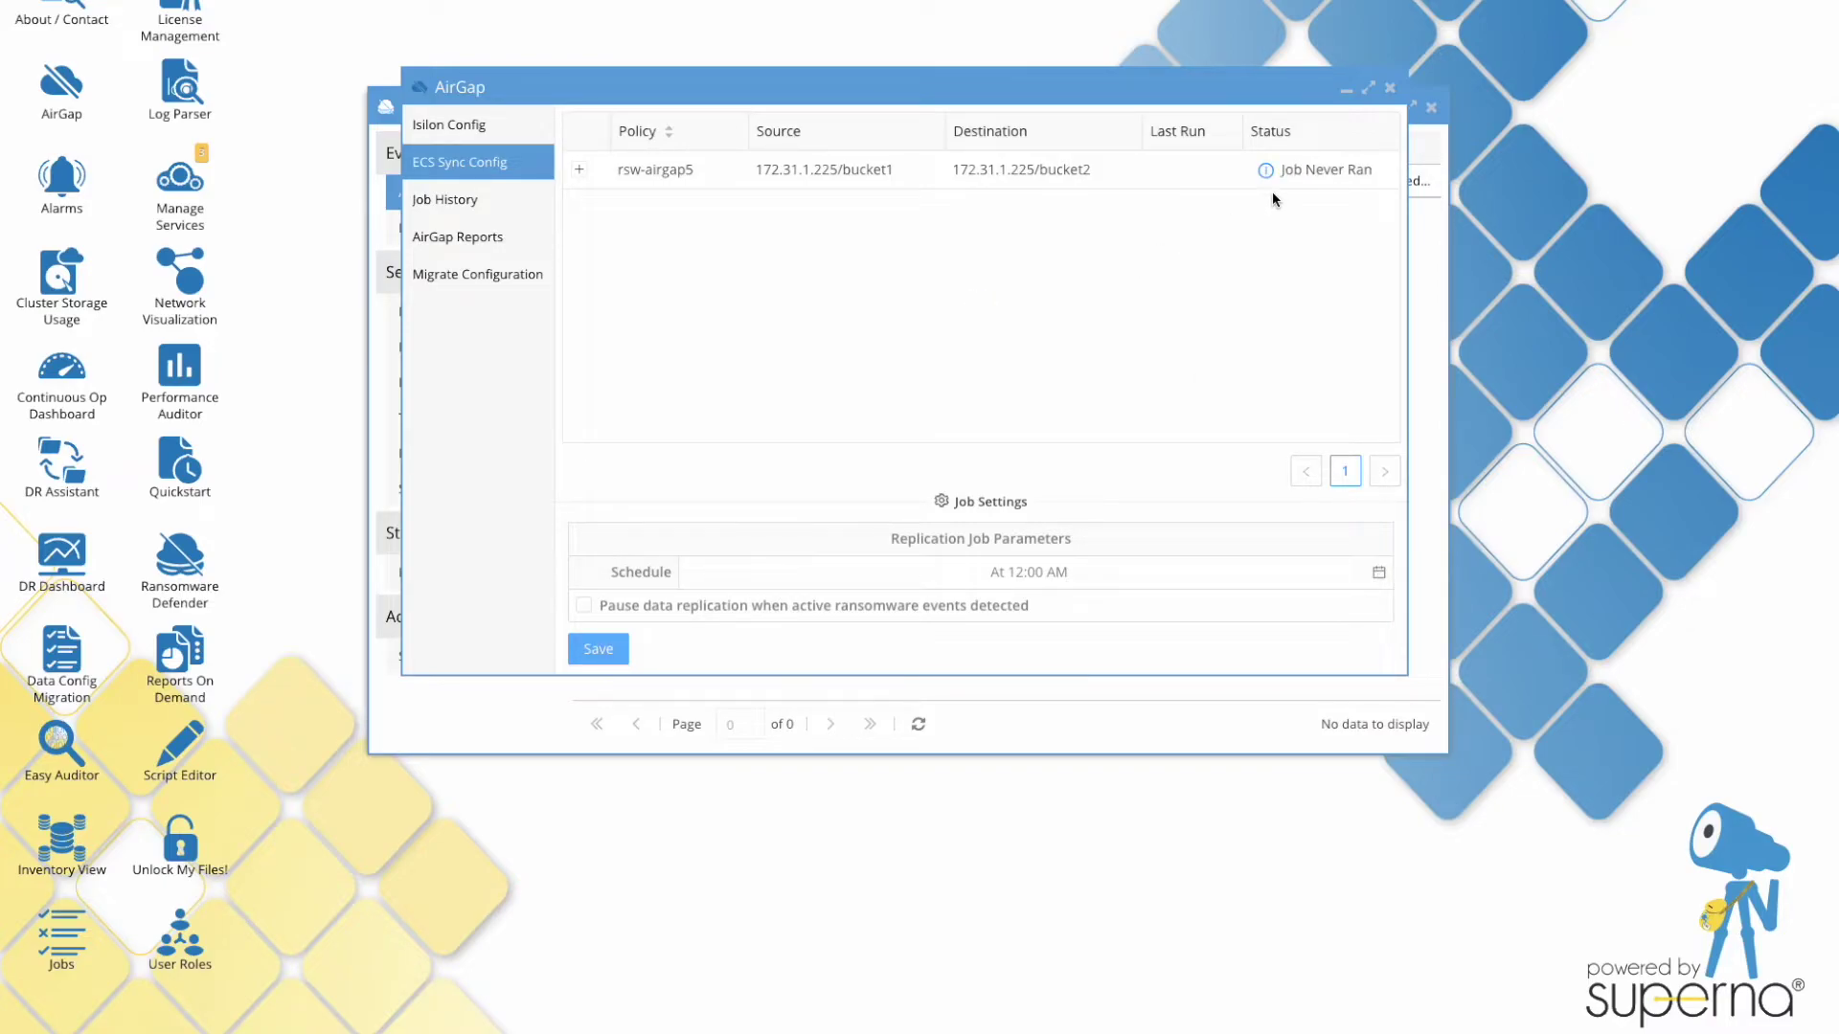
left_click(1294, 176)
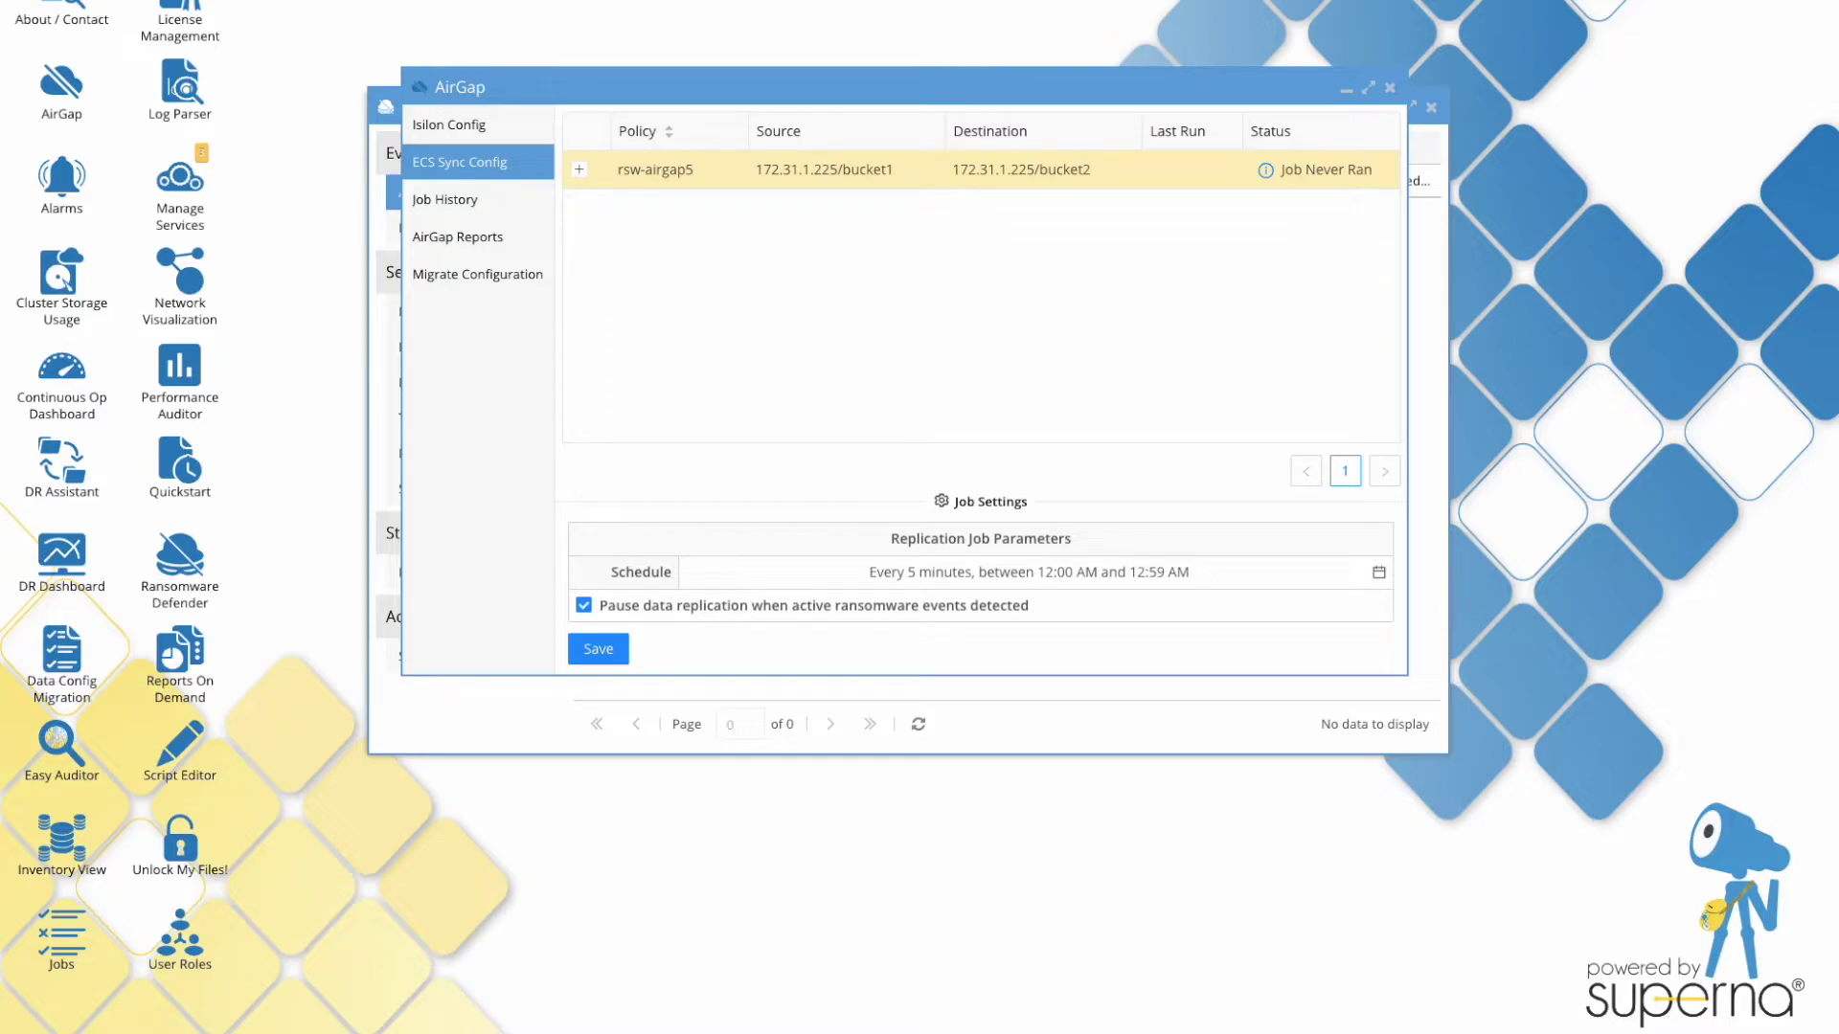
left_click(1008, 992)
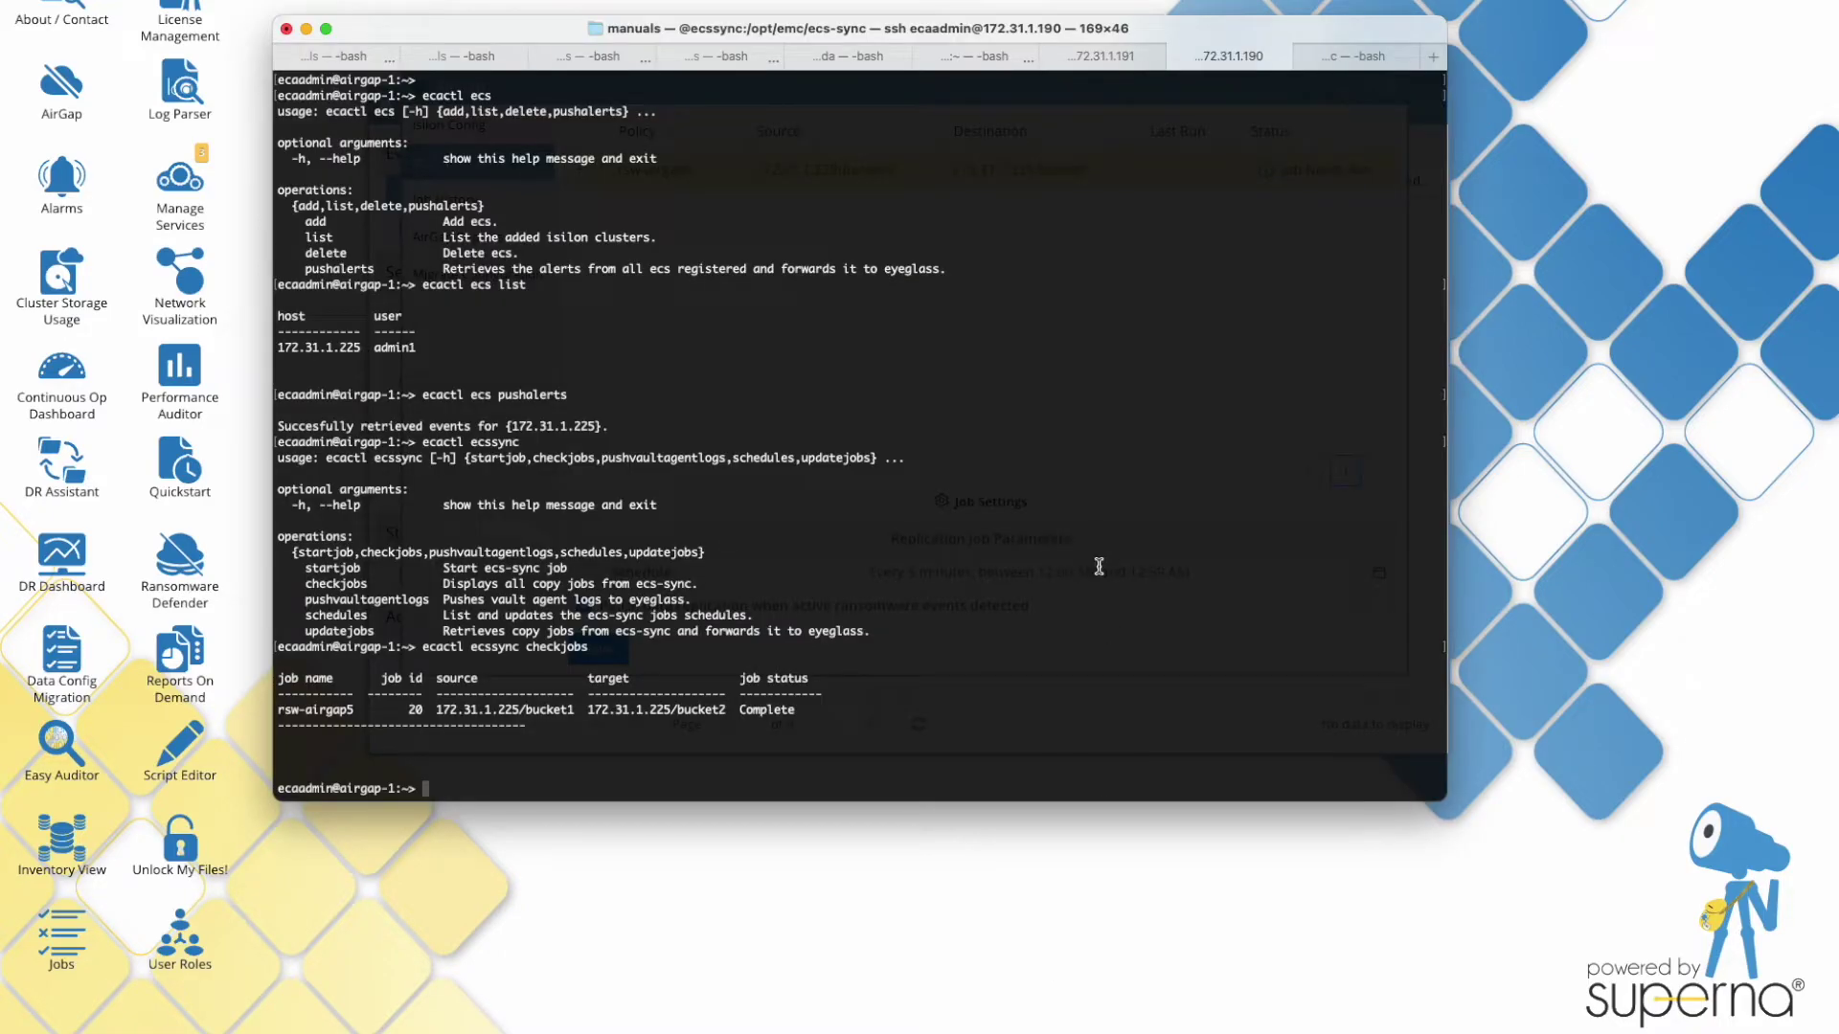
Run ecactl ecssync schedules, showing rsw-airgap5 with cron */5 0 * * *.
key("Up")
key("BackSpace")
key("BackSpace")
key("BackSpace")
key("BackSpace")
key("BackSpace")
key("BackSpace")
key("BackSpace")
key("BackSpace")
key("BackSpace")
type("schedules")
key("Return")
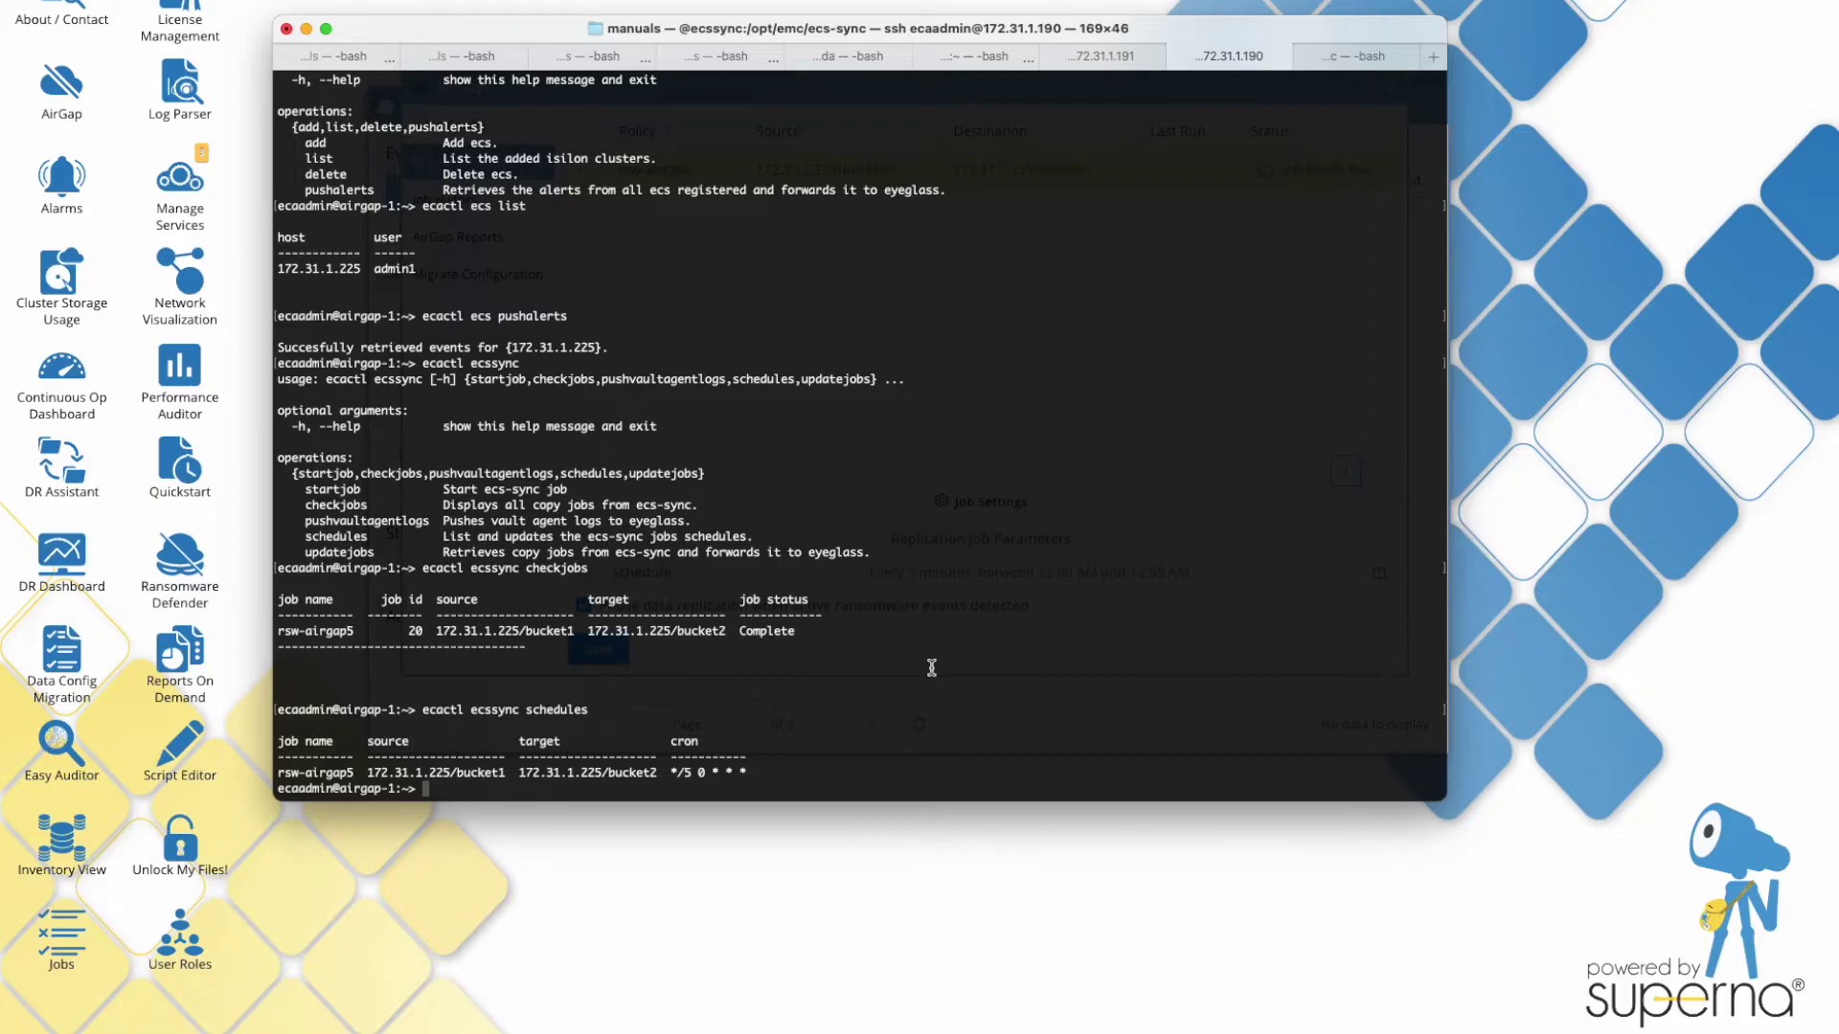
Run ecactl ecssync updatejobs to resync the job list with Eyeglass.
key("Up")
key("BackSpace")
key("BackSpace")
key("BackSpace")
key("BackSpace")
key("BackSpace")
key("BackSpace")
key("BackSpace")
key("BackSpace")
key("BackSpace")
type("updatejobs")
key("Return")
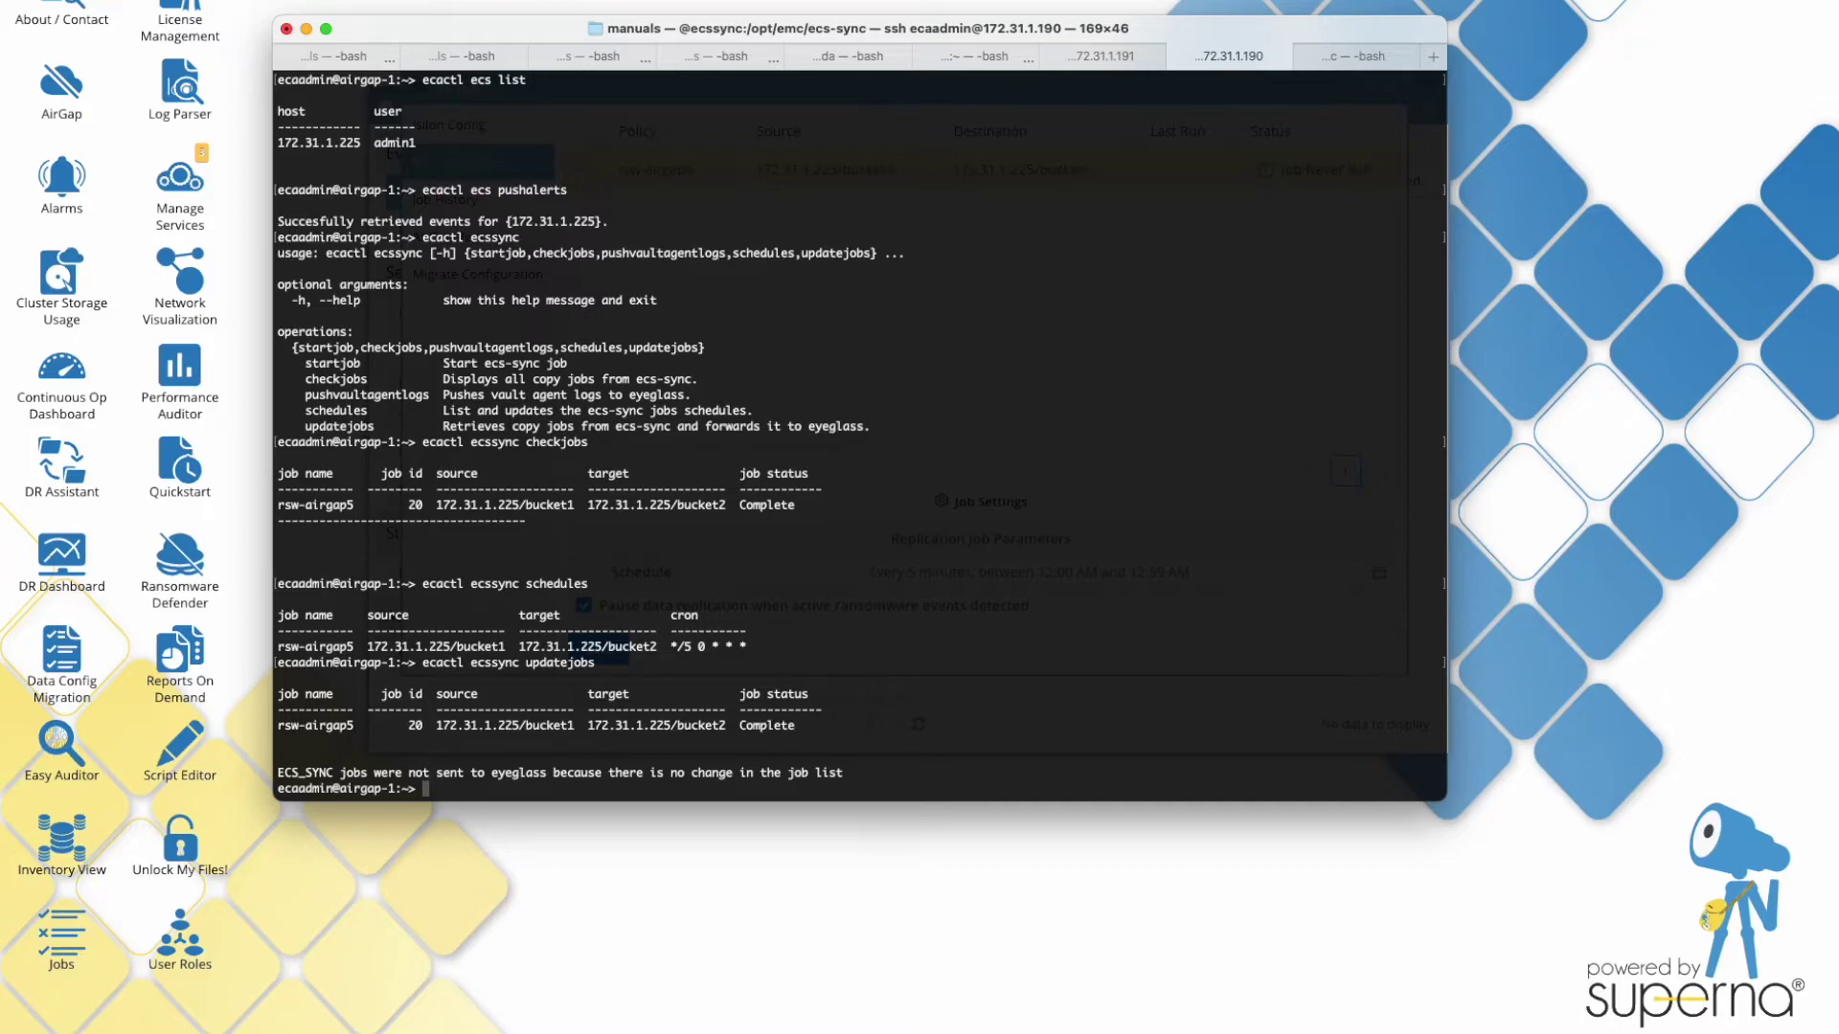
Run ecactl ecssync startjob without arguments to see its required options.
key("Up")
key("BackSpace")
key("BackSpace")
key("BackSpace")
key("BackSpace")
key("BackSpace")
key("BackSpace")
key("BackSpace")
key("BackSpace")
key("BackSpace")
key("BackSpace")
type("rsw-airgap")
key("BackSpace")
key("BackSpace")
key("BackSpace")
key("BackSpace")
key("BackSpace")
key("BackSpace")
key("BackSpace")
key("BackSpace")
key("BackSpace")
key("BackSpace")
type("startjob --job")
key("BackSpace")
key("BackSpace")
key("BackSpace")
key("BackSpace")
key("BackSpace")
key("Return")
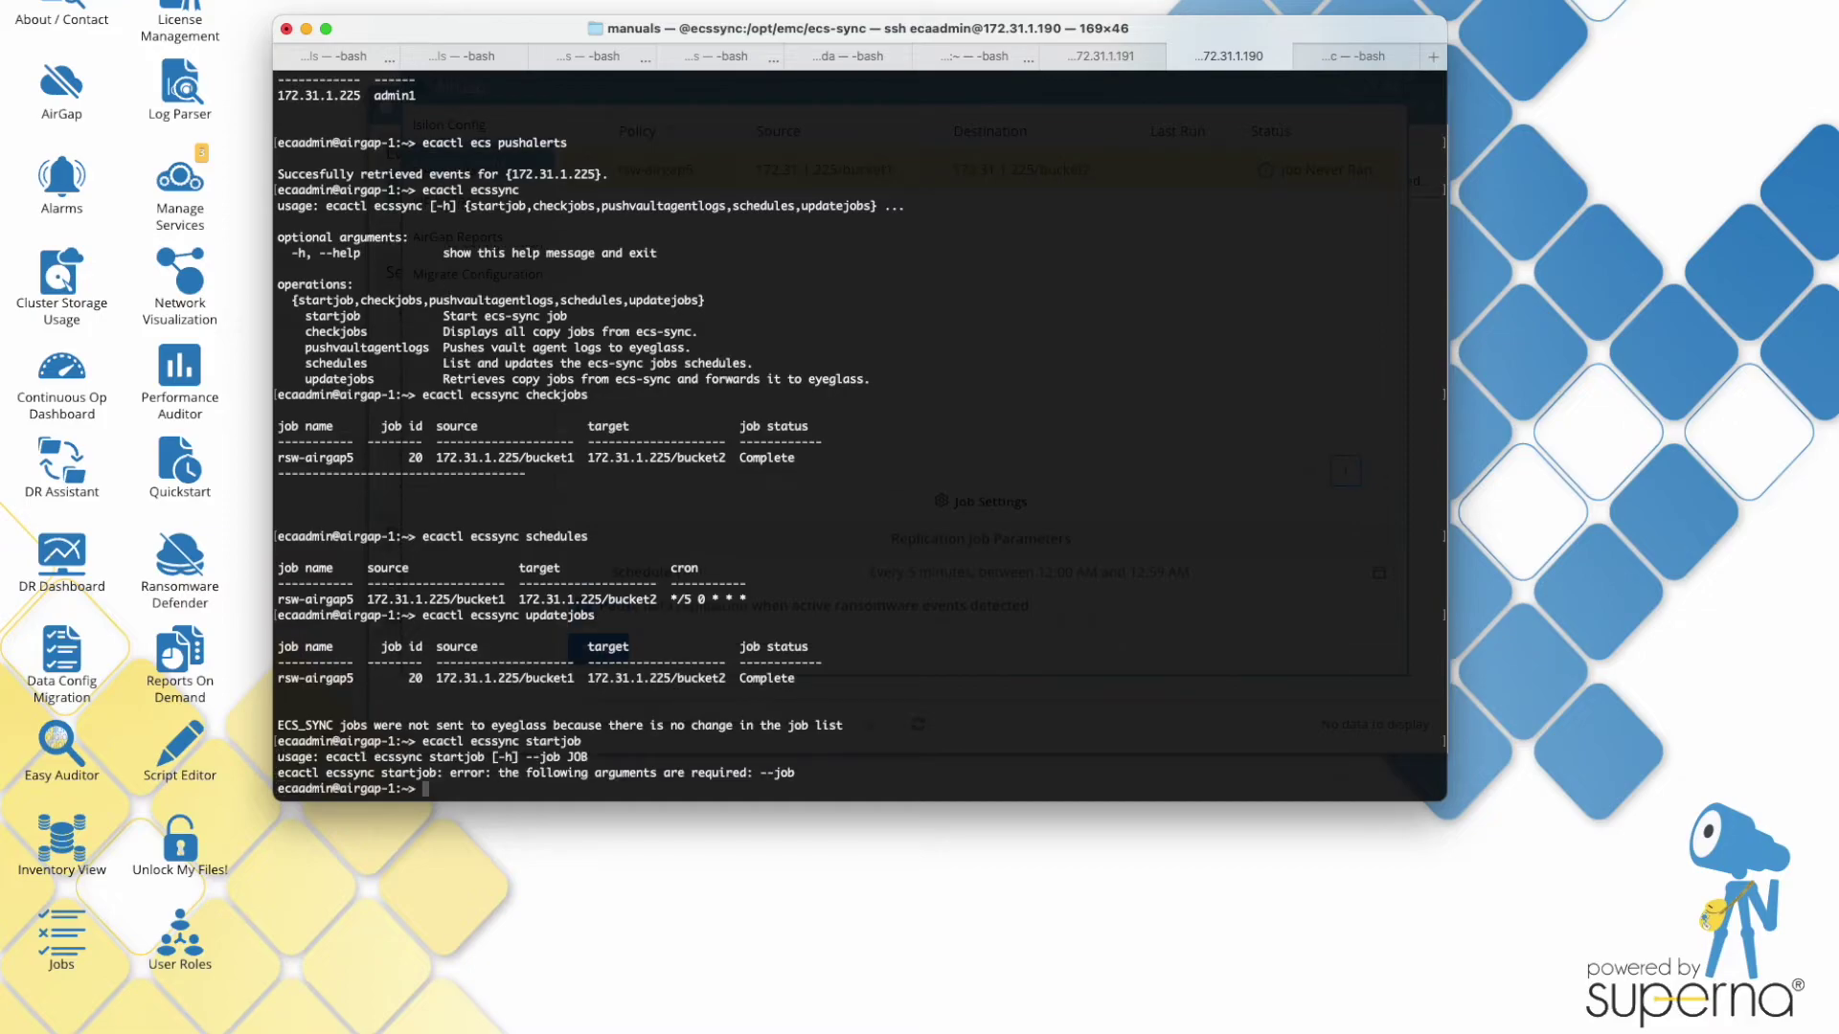
Start the job with startjob --job rsw-airgap5, pasting the copied job name.
key("Up")
type("--job")
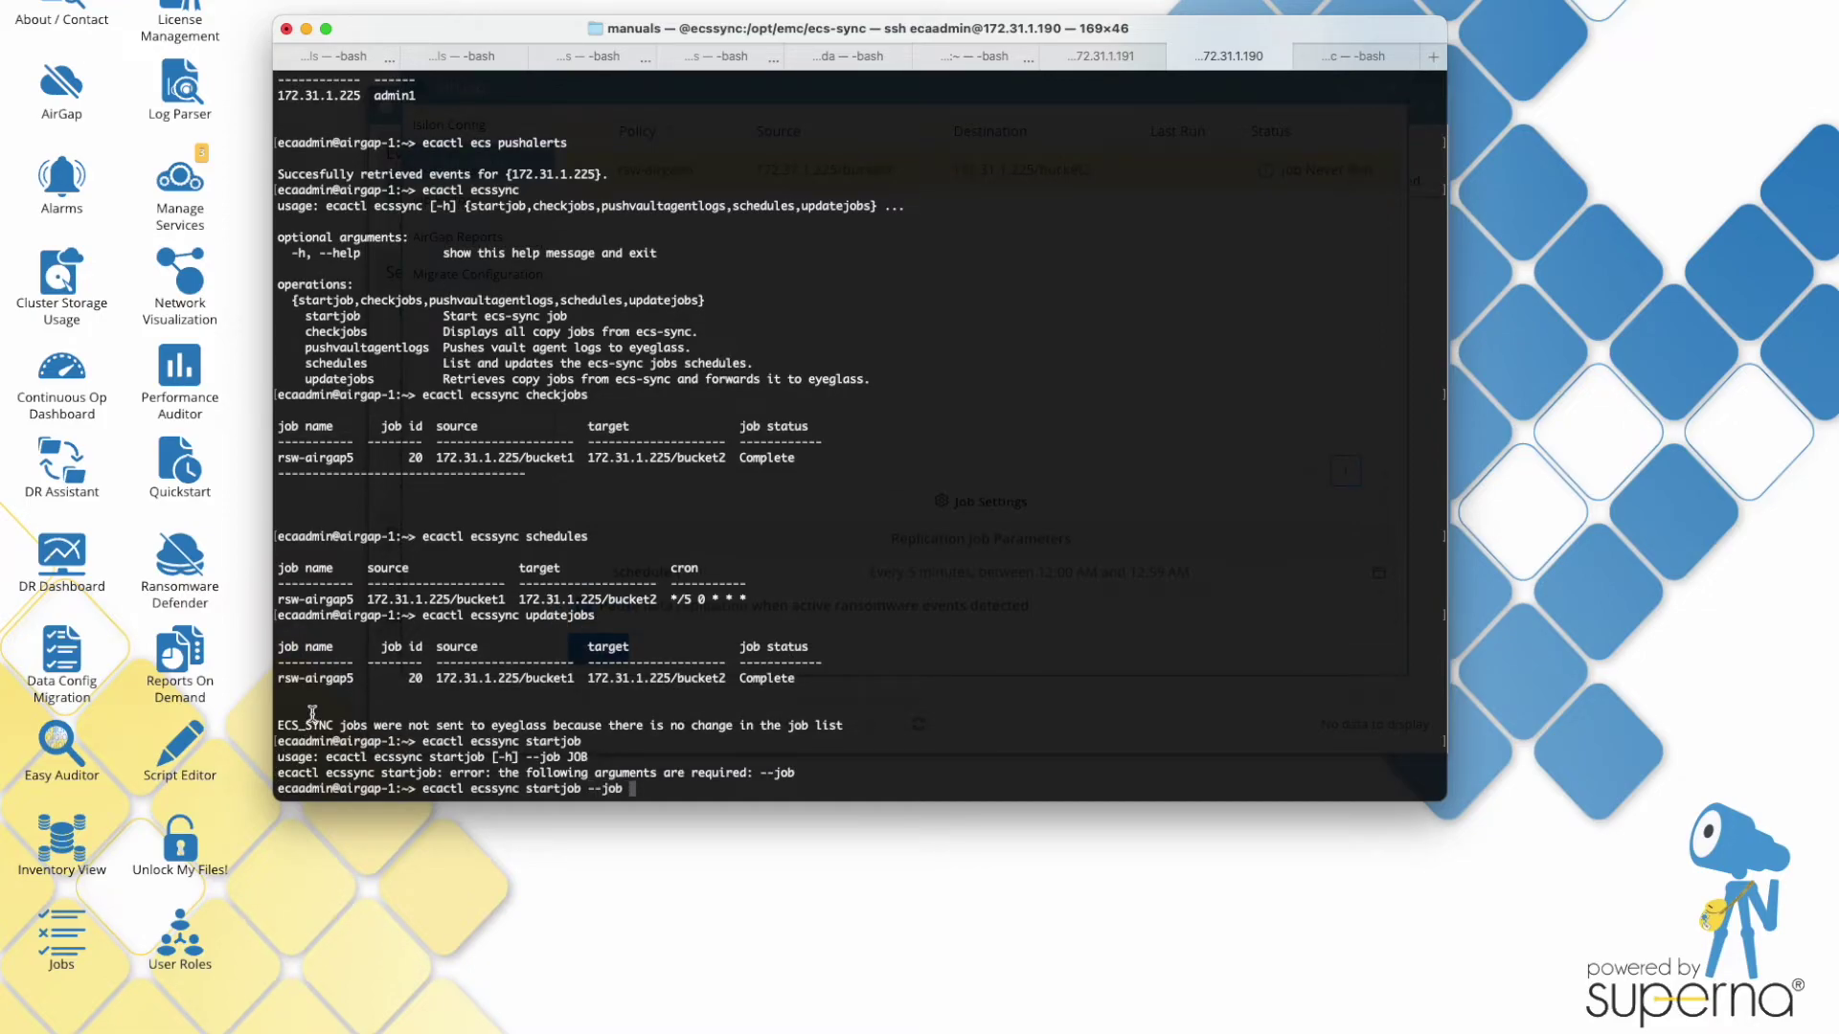
left_click_drag(356, 679, 278, 681)
key("super+c")
left_click(670, 682)
key("super+v")
key("Return")
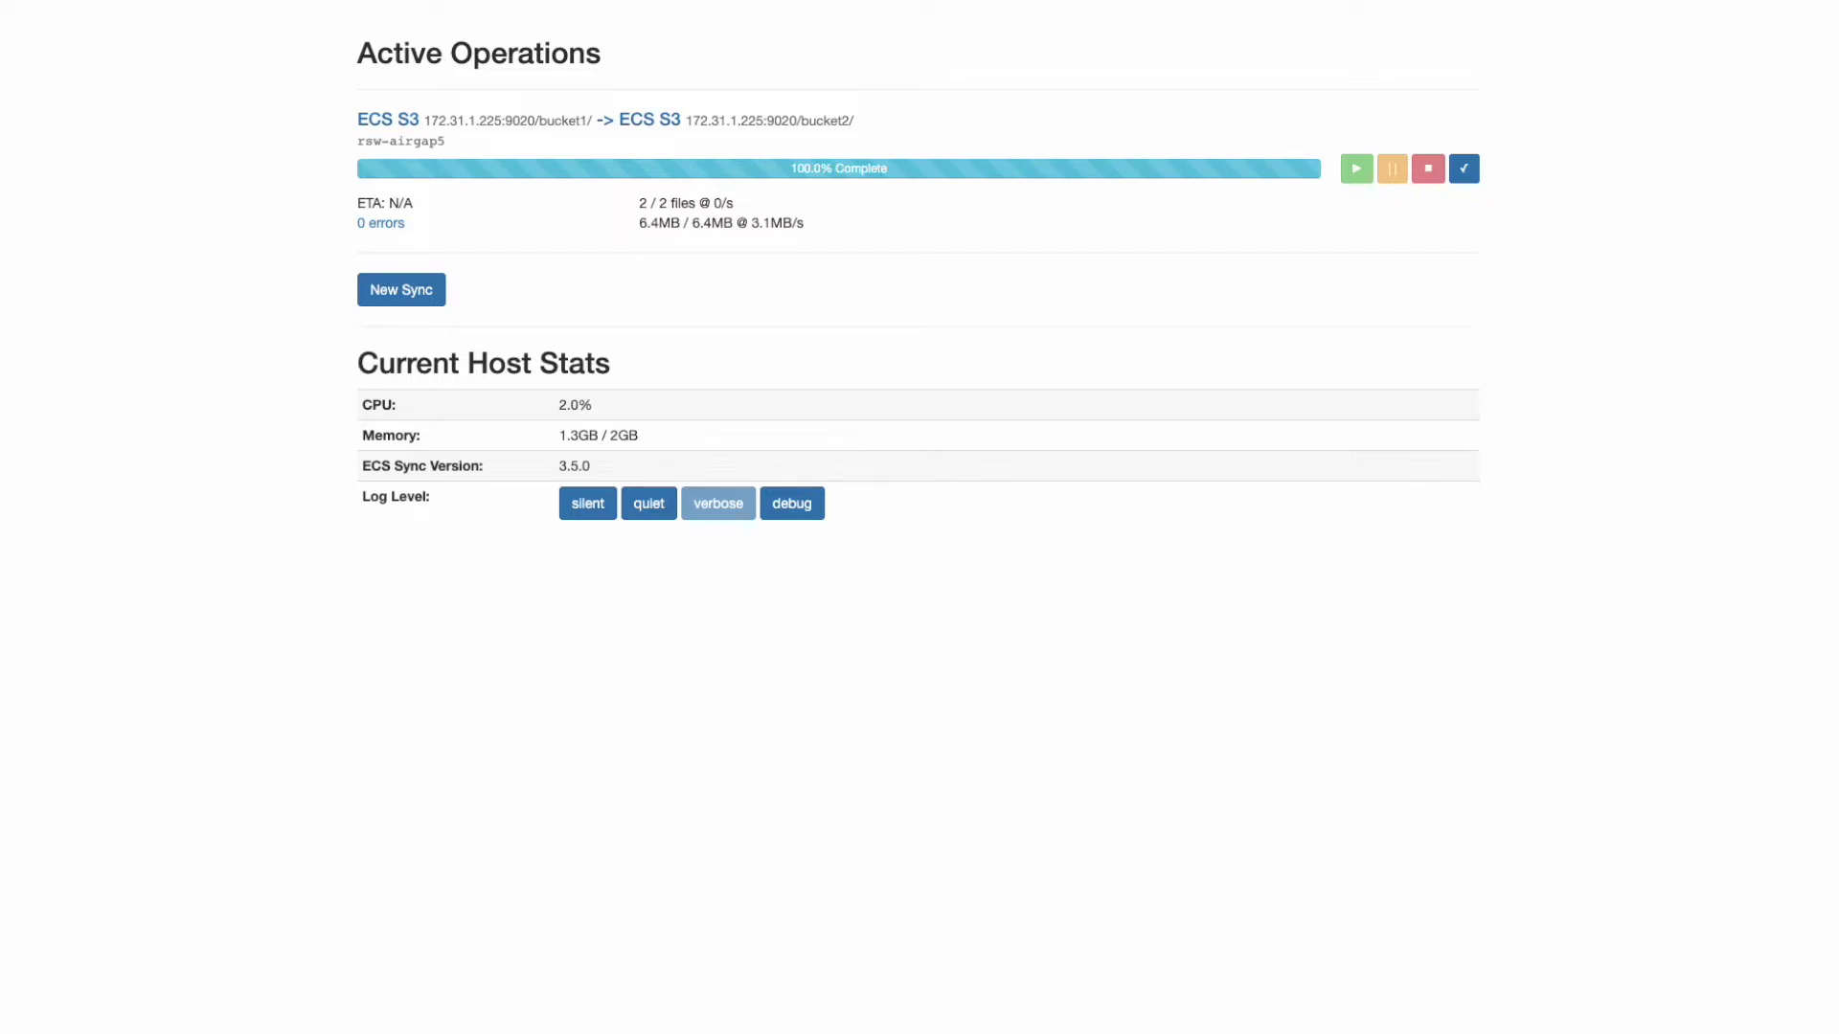
View the rsw-airgap5 job details, then the Job History listing its five-minute runs.
left_click(591, 123)
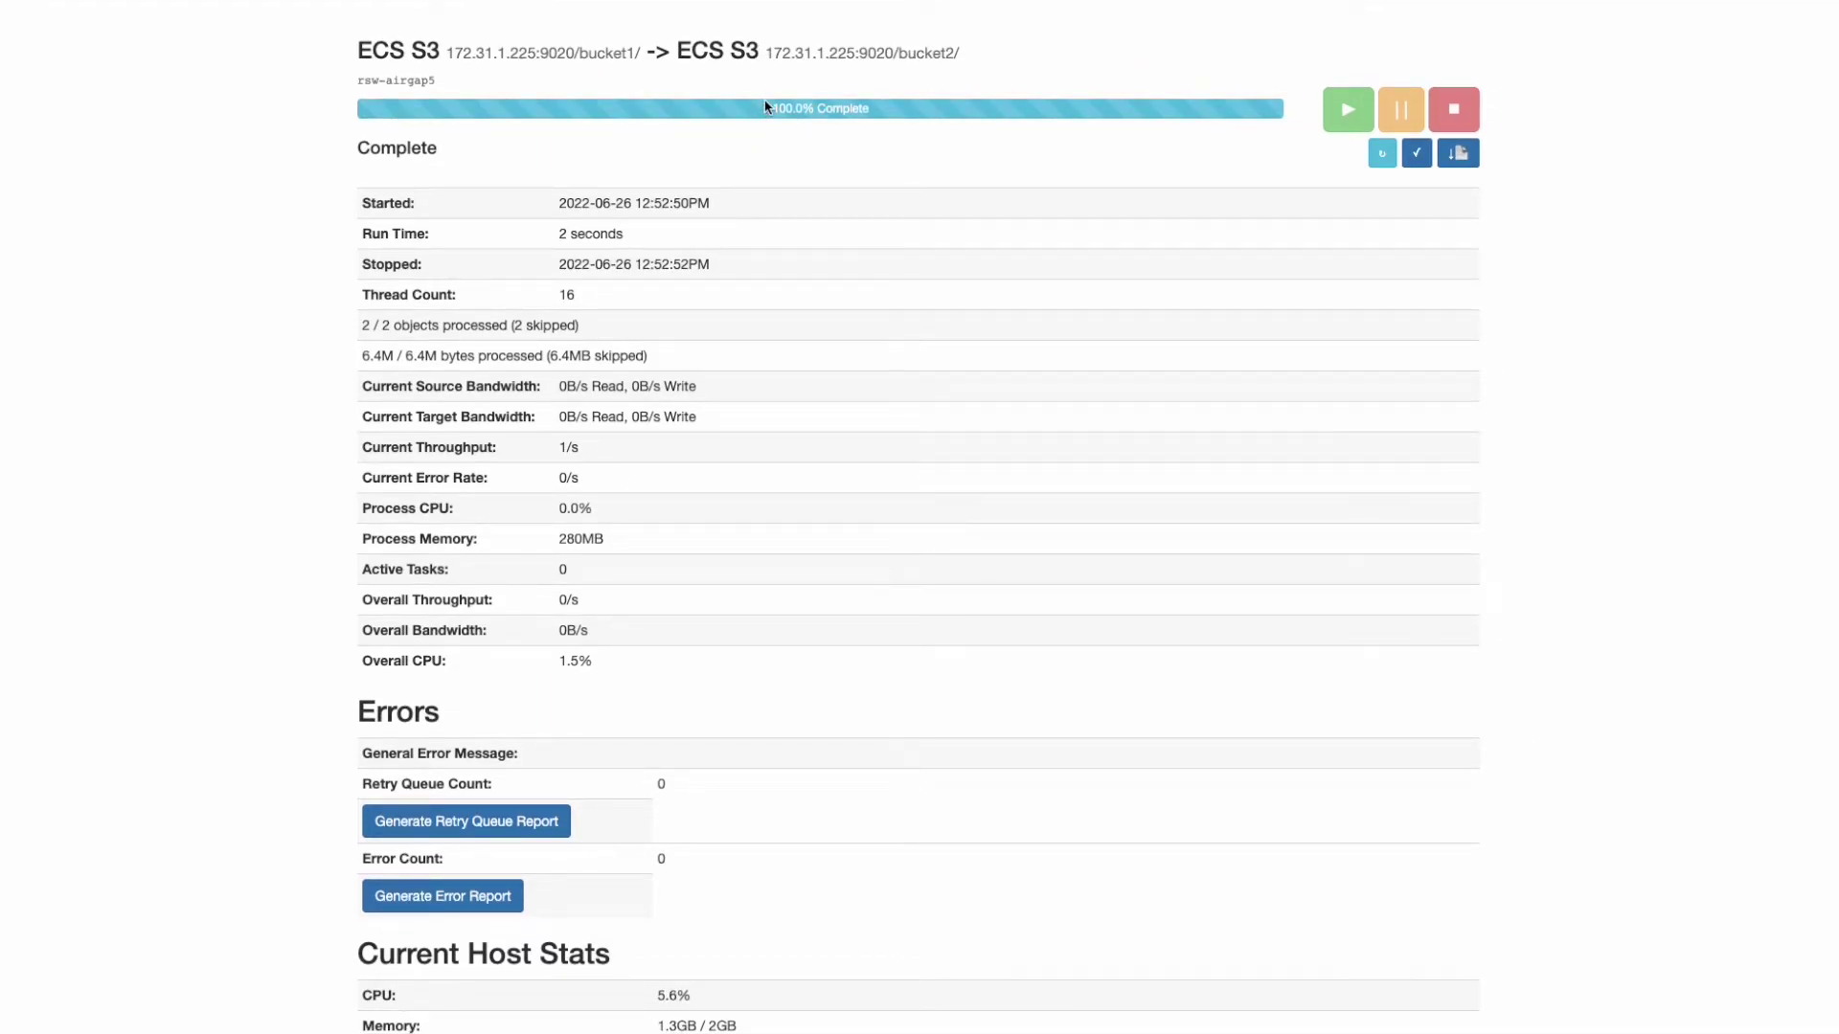
key("alt+Left")
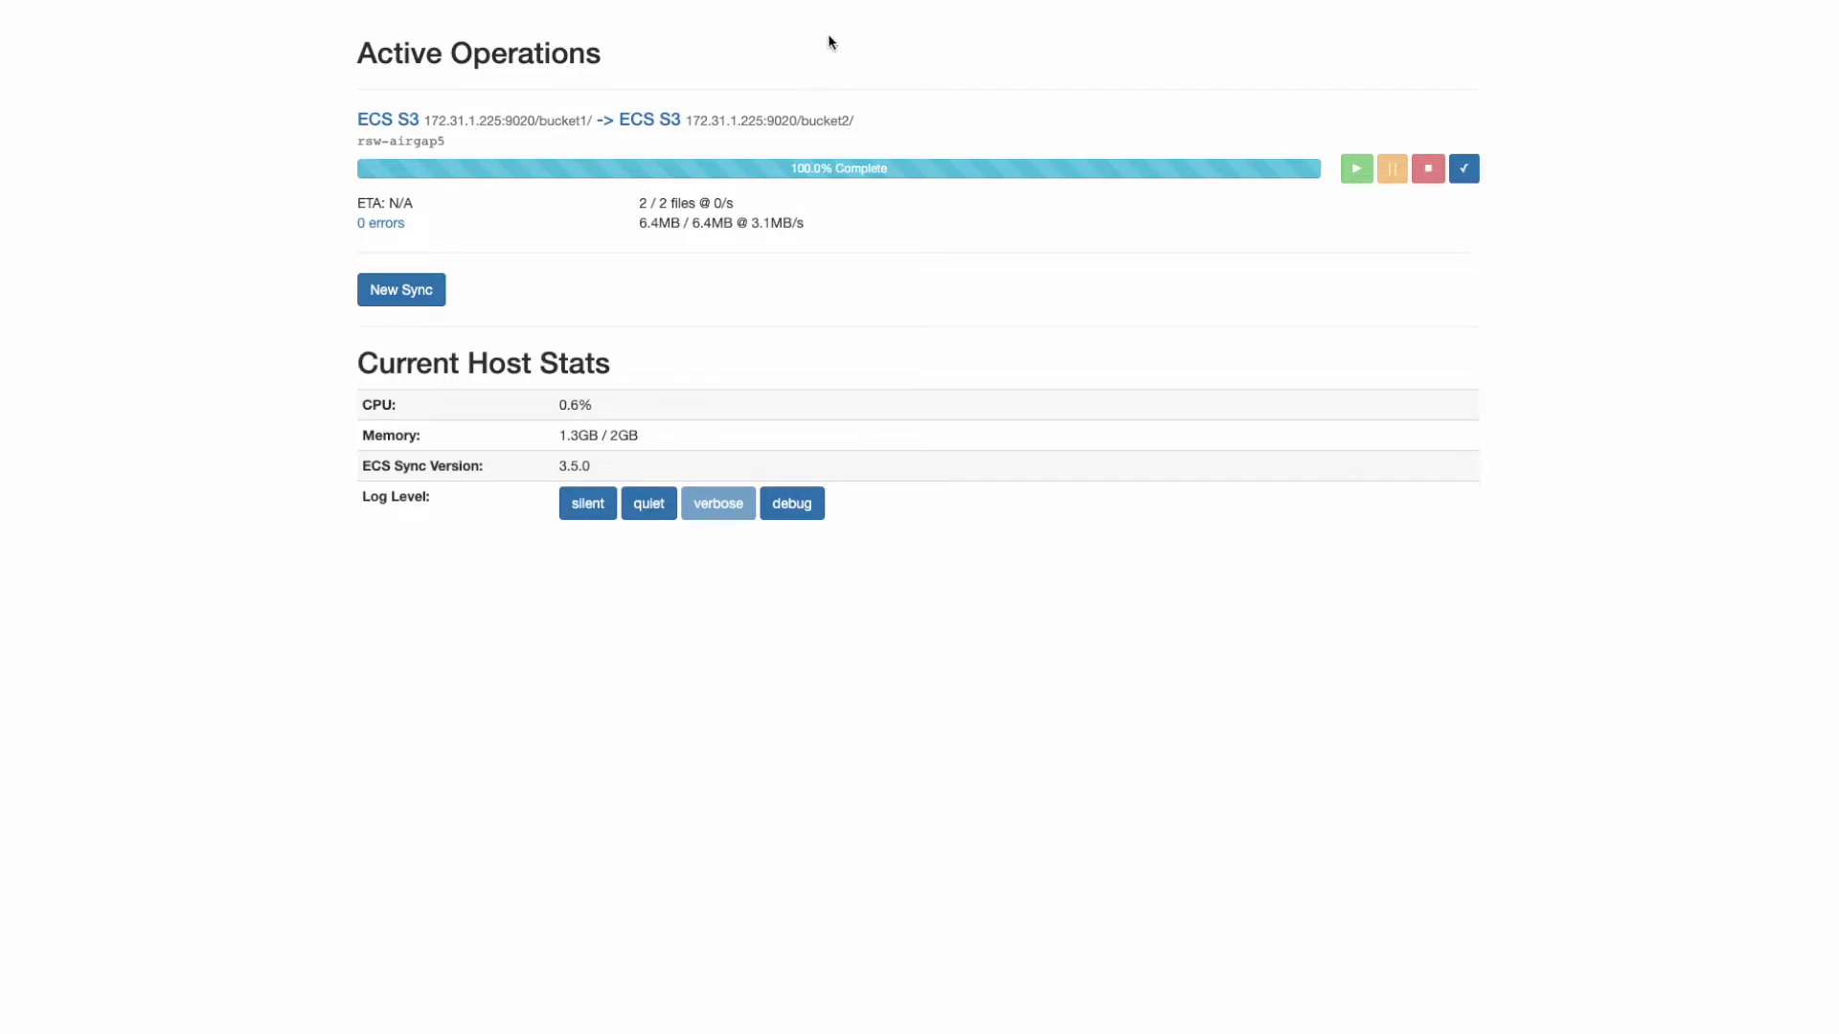
left_click(837, 2)
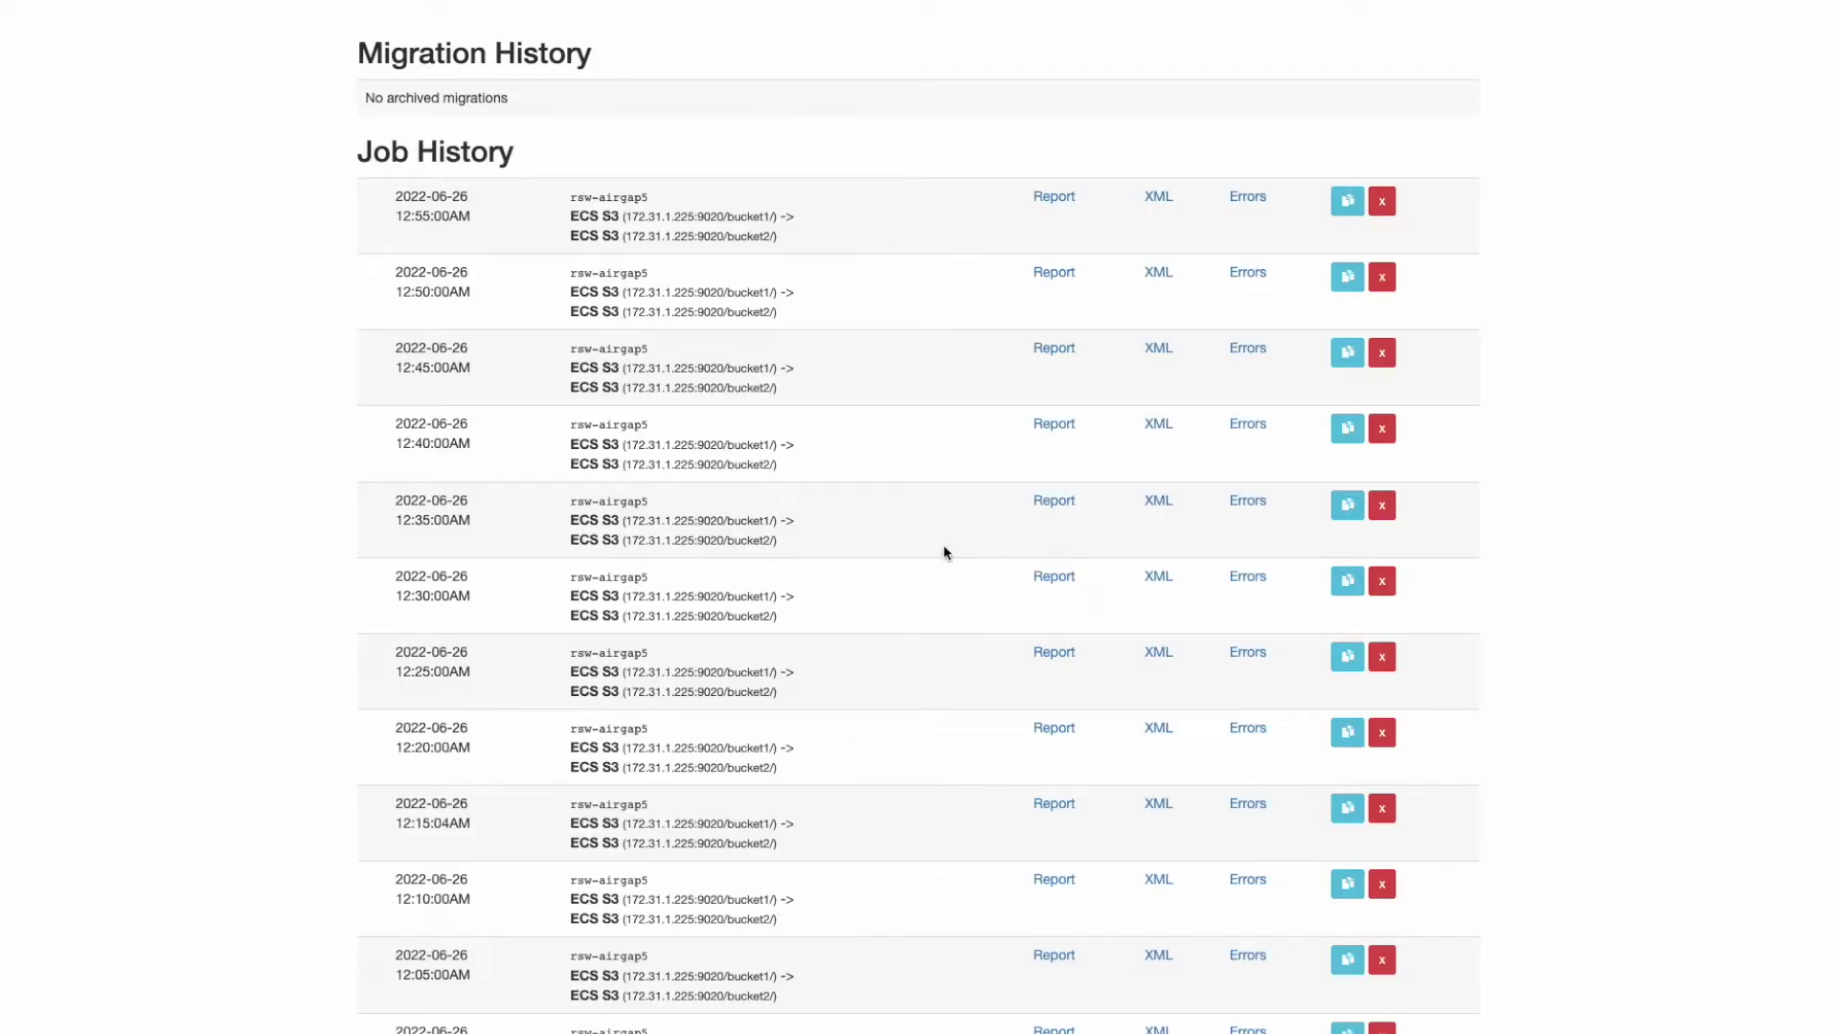
scroll(948, 599, "down", 5)
scroll(948, 600, "up", 5)
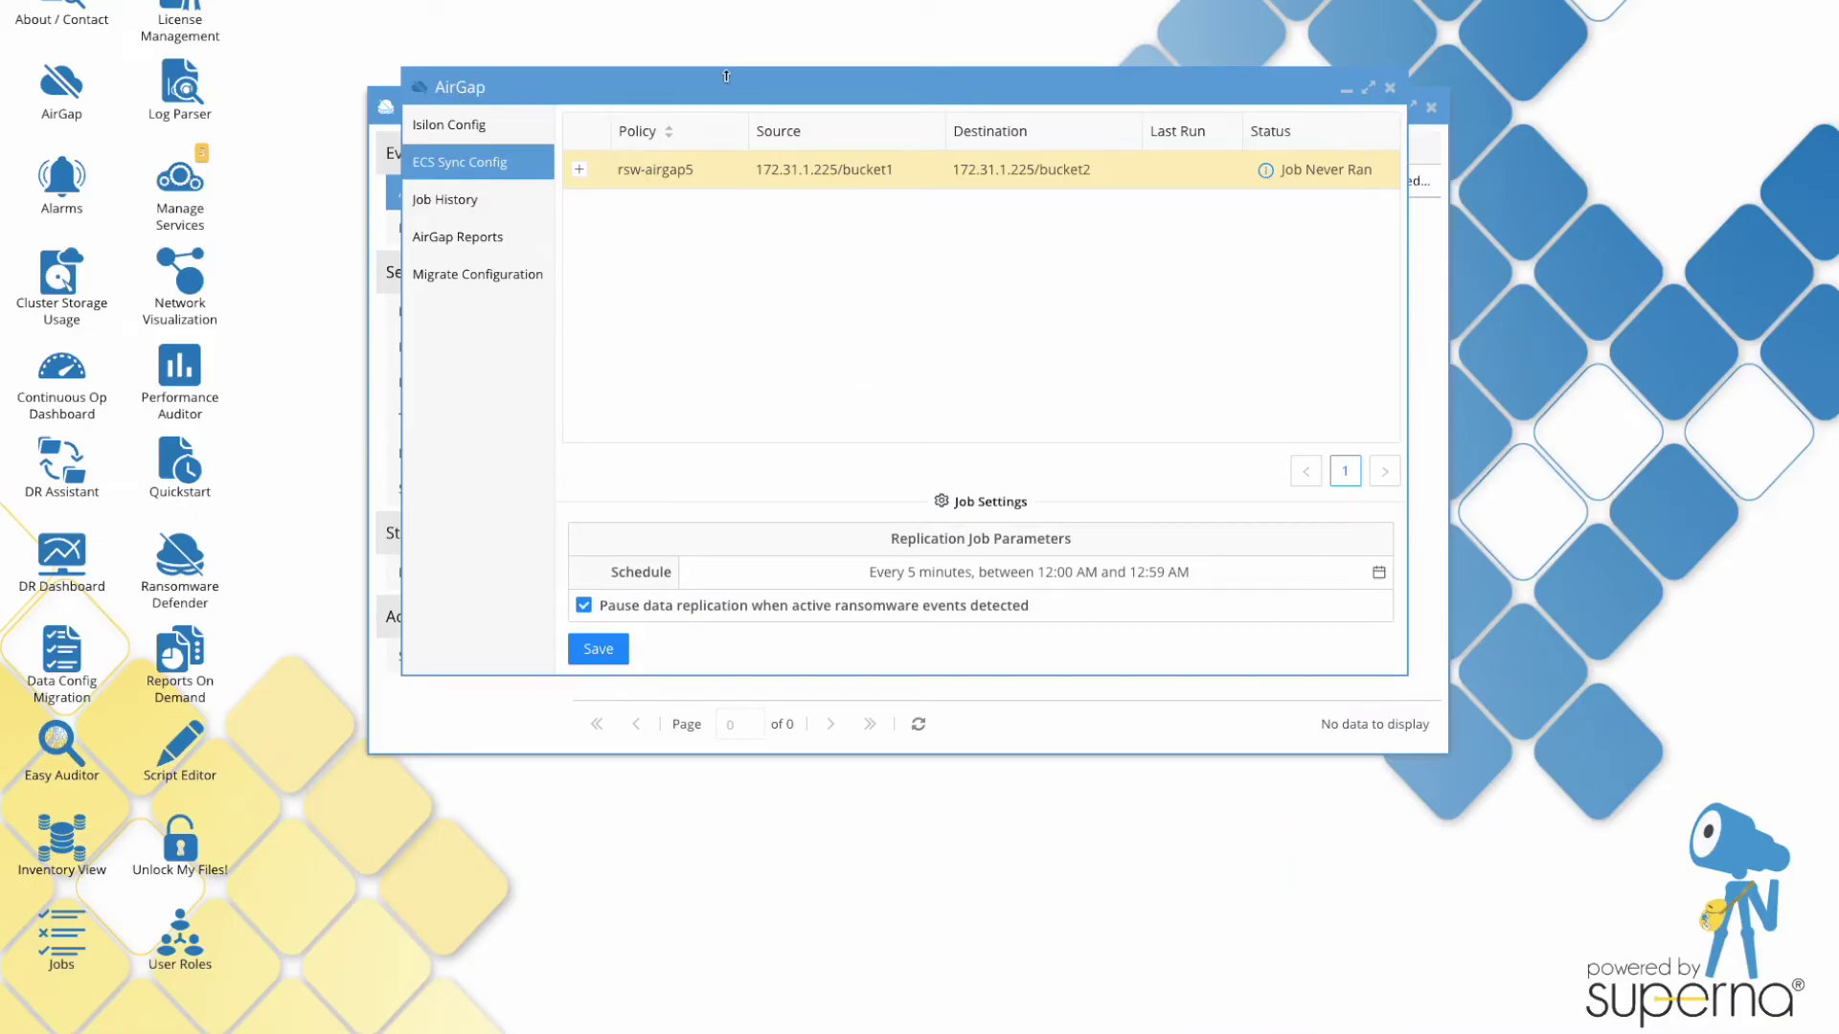
Show the AirGap Reports list of daily airgap_report HTML files from 6/19 to 6/26/2022.
left_click_drag(726, 77, 835, 18)
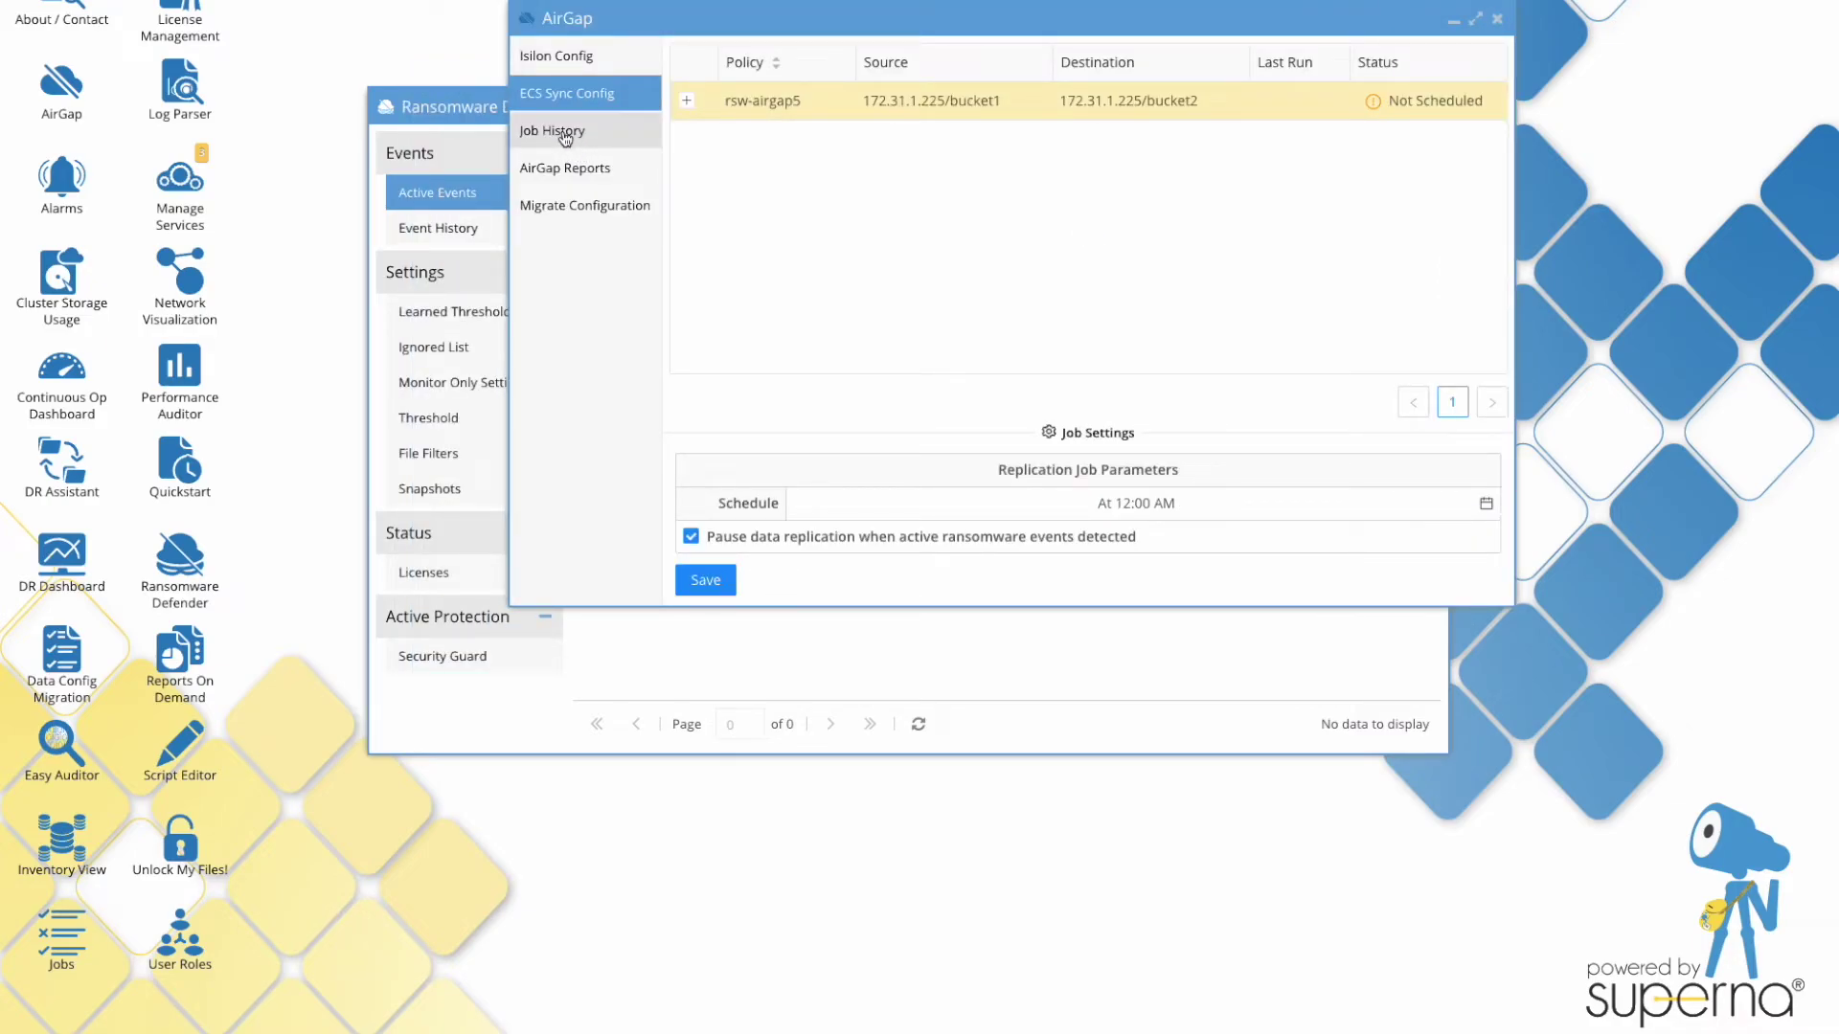
left_click(568, 169)
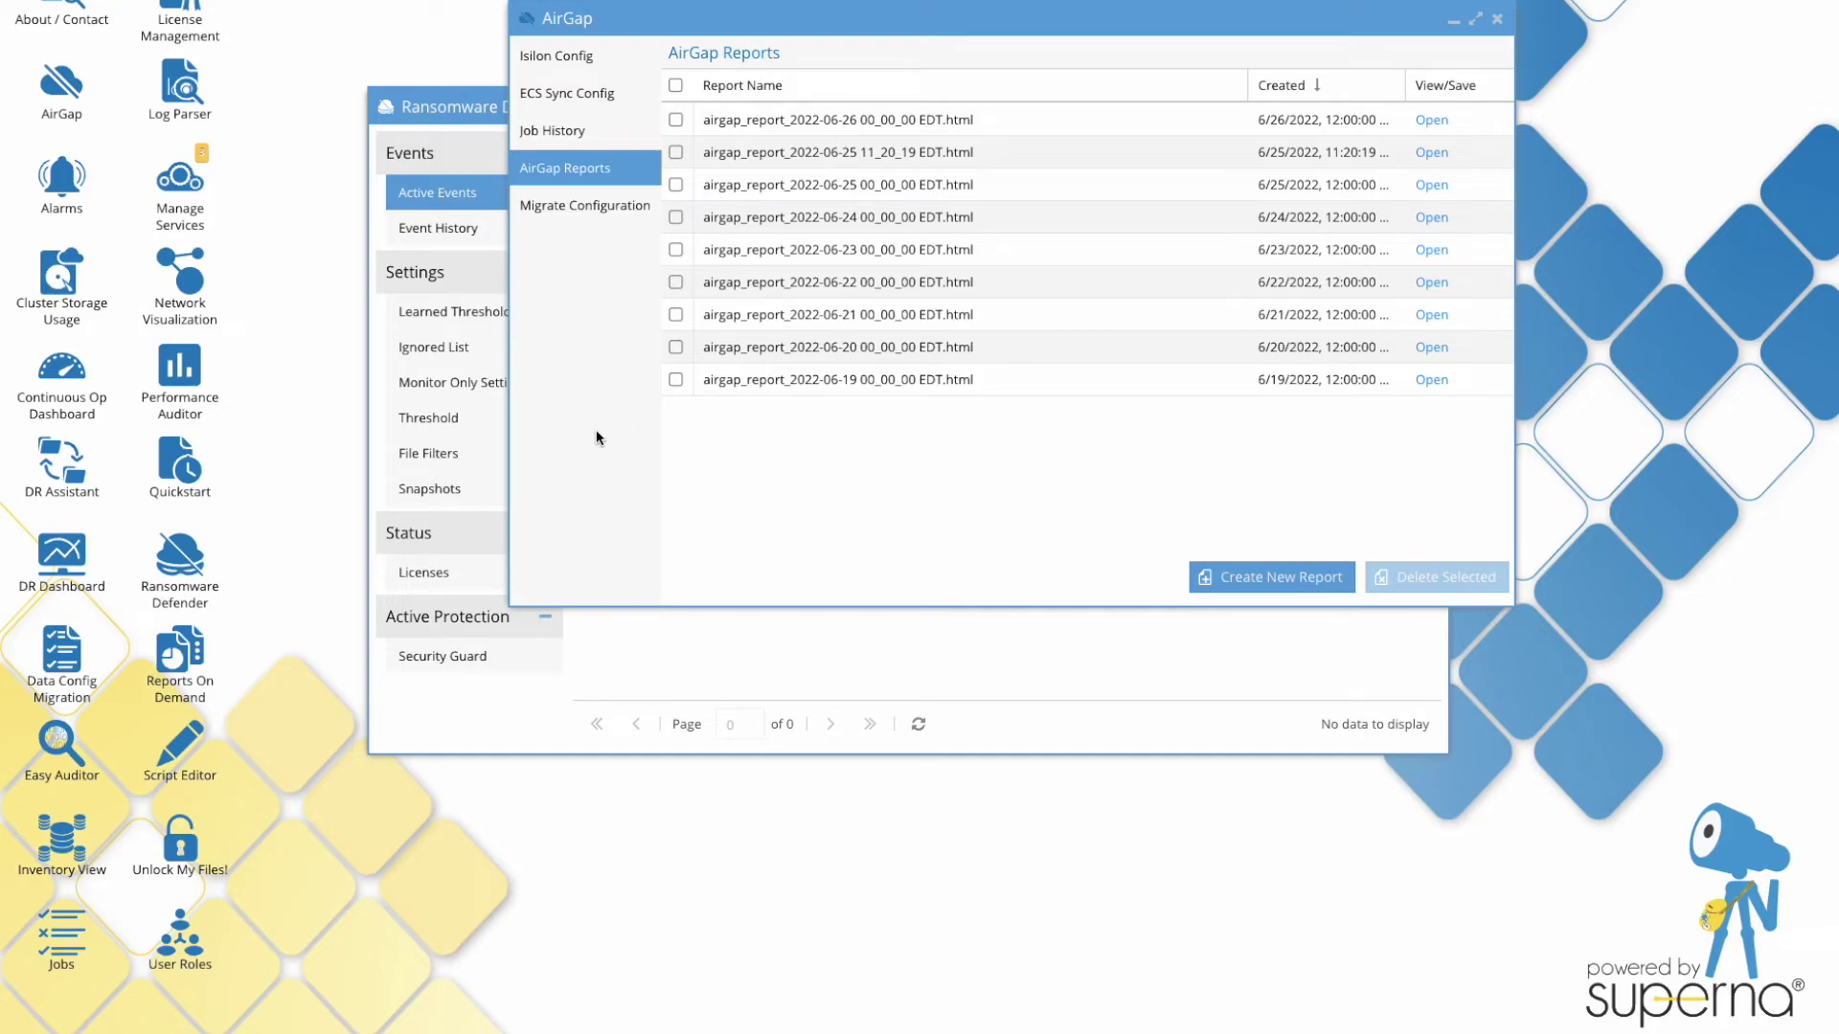
Show the 13 Managed Device Alerts with full StoragePool sp1 low-capacity messages in a maximized Alarms window.
left_click(58, 217)
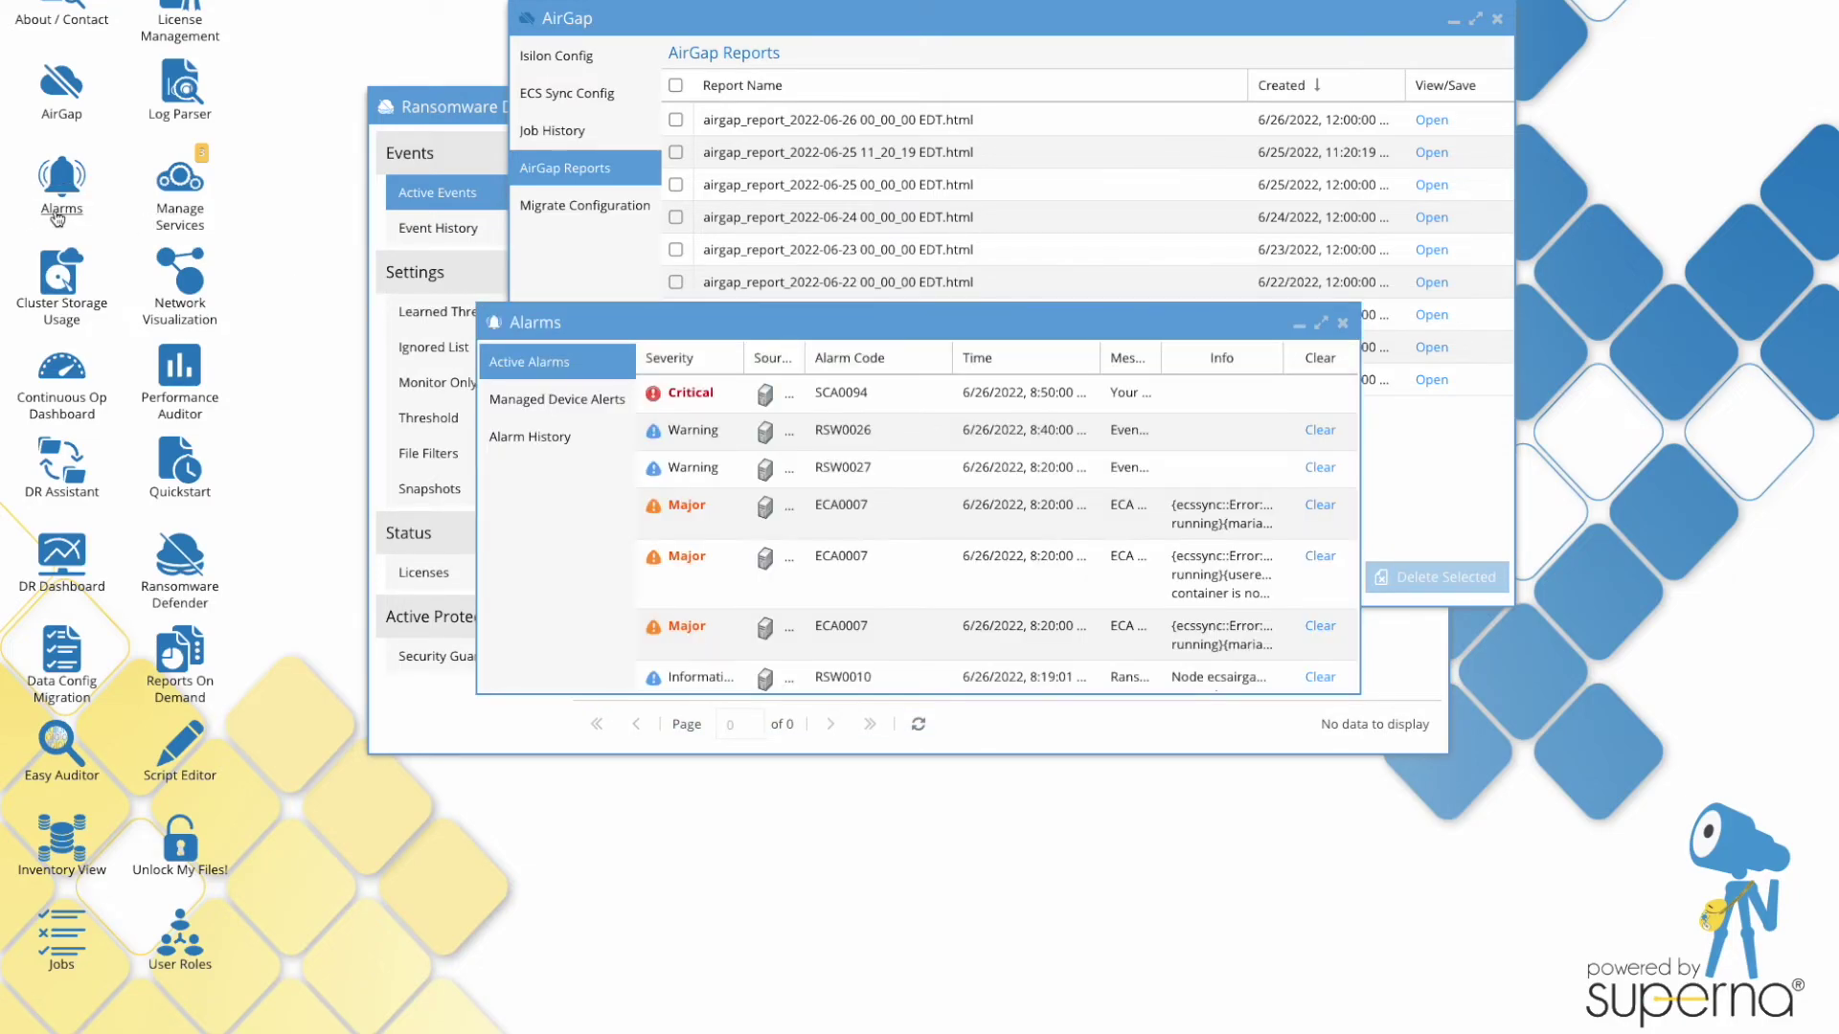
left_click(541, 407)
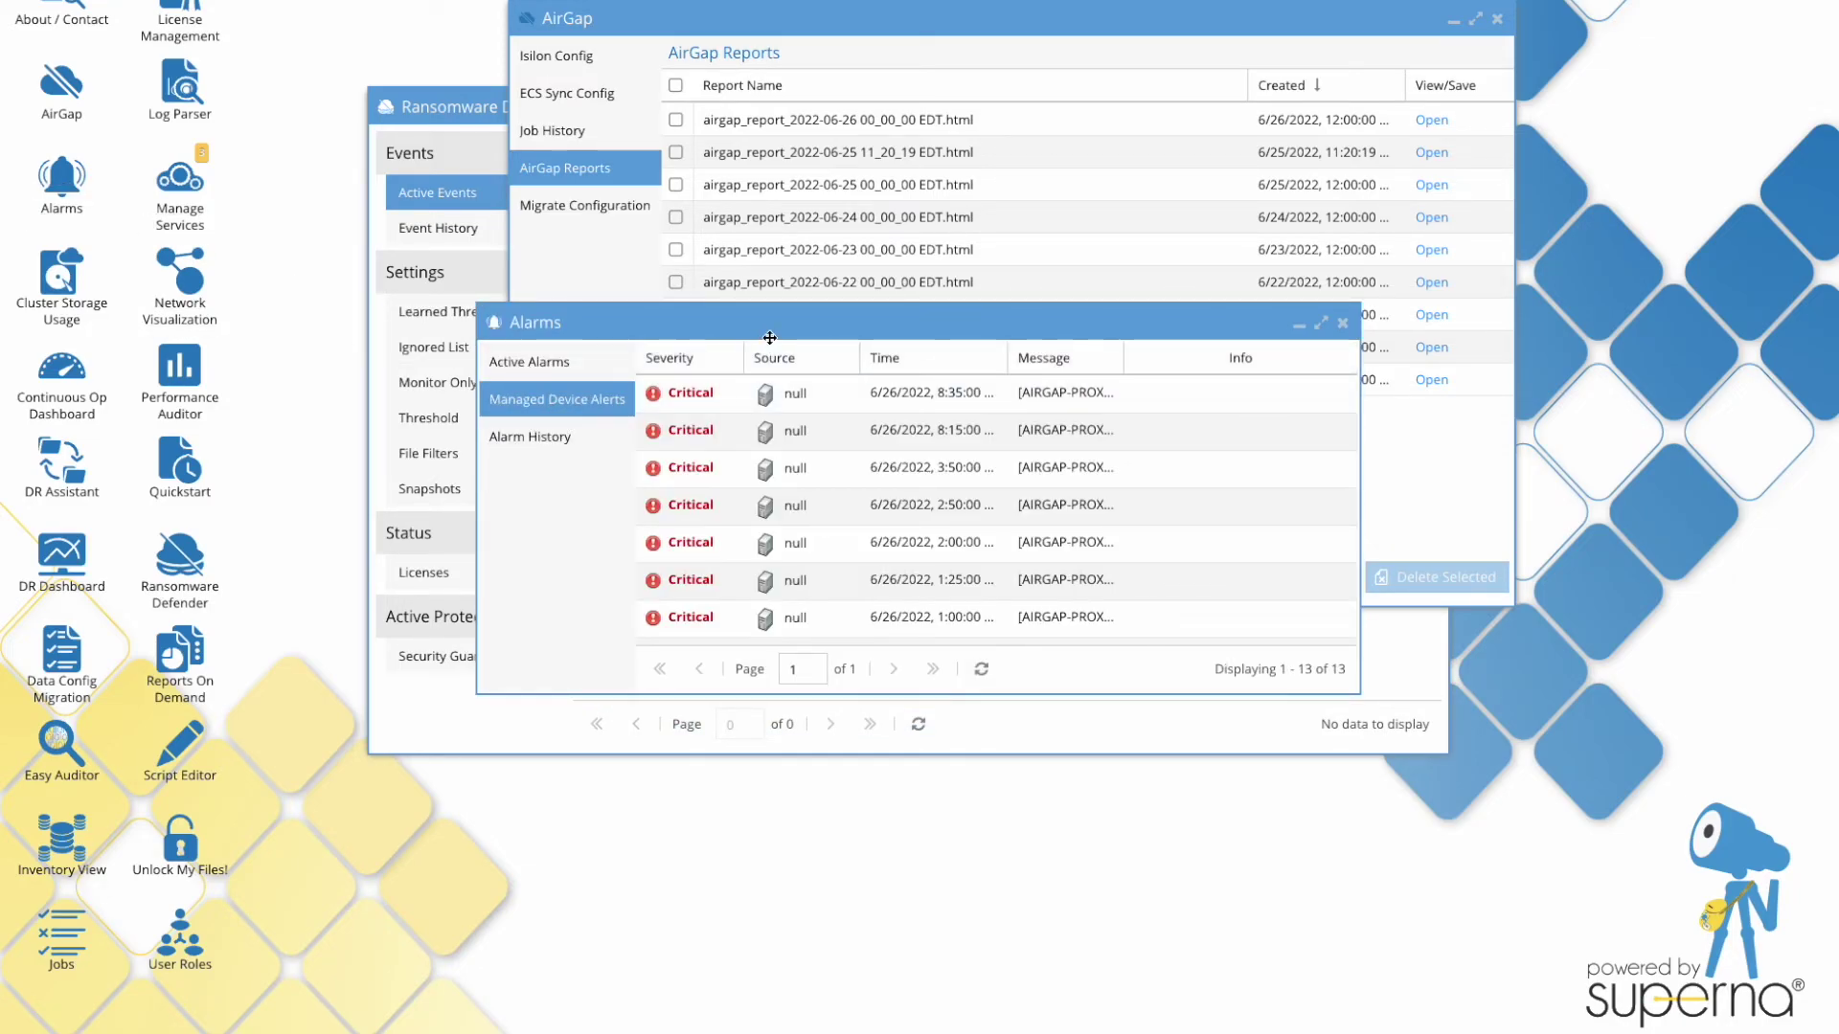
double_click(779, 322)
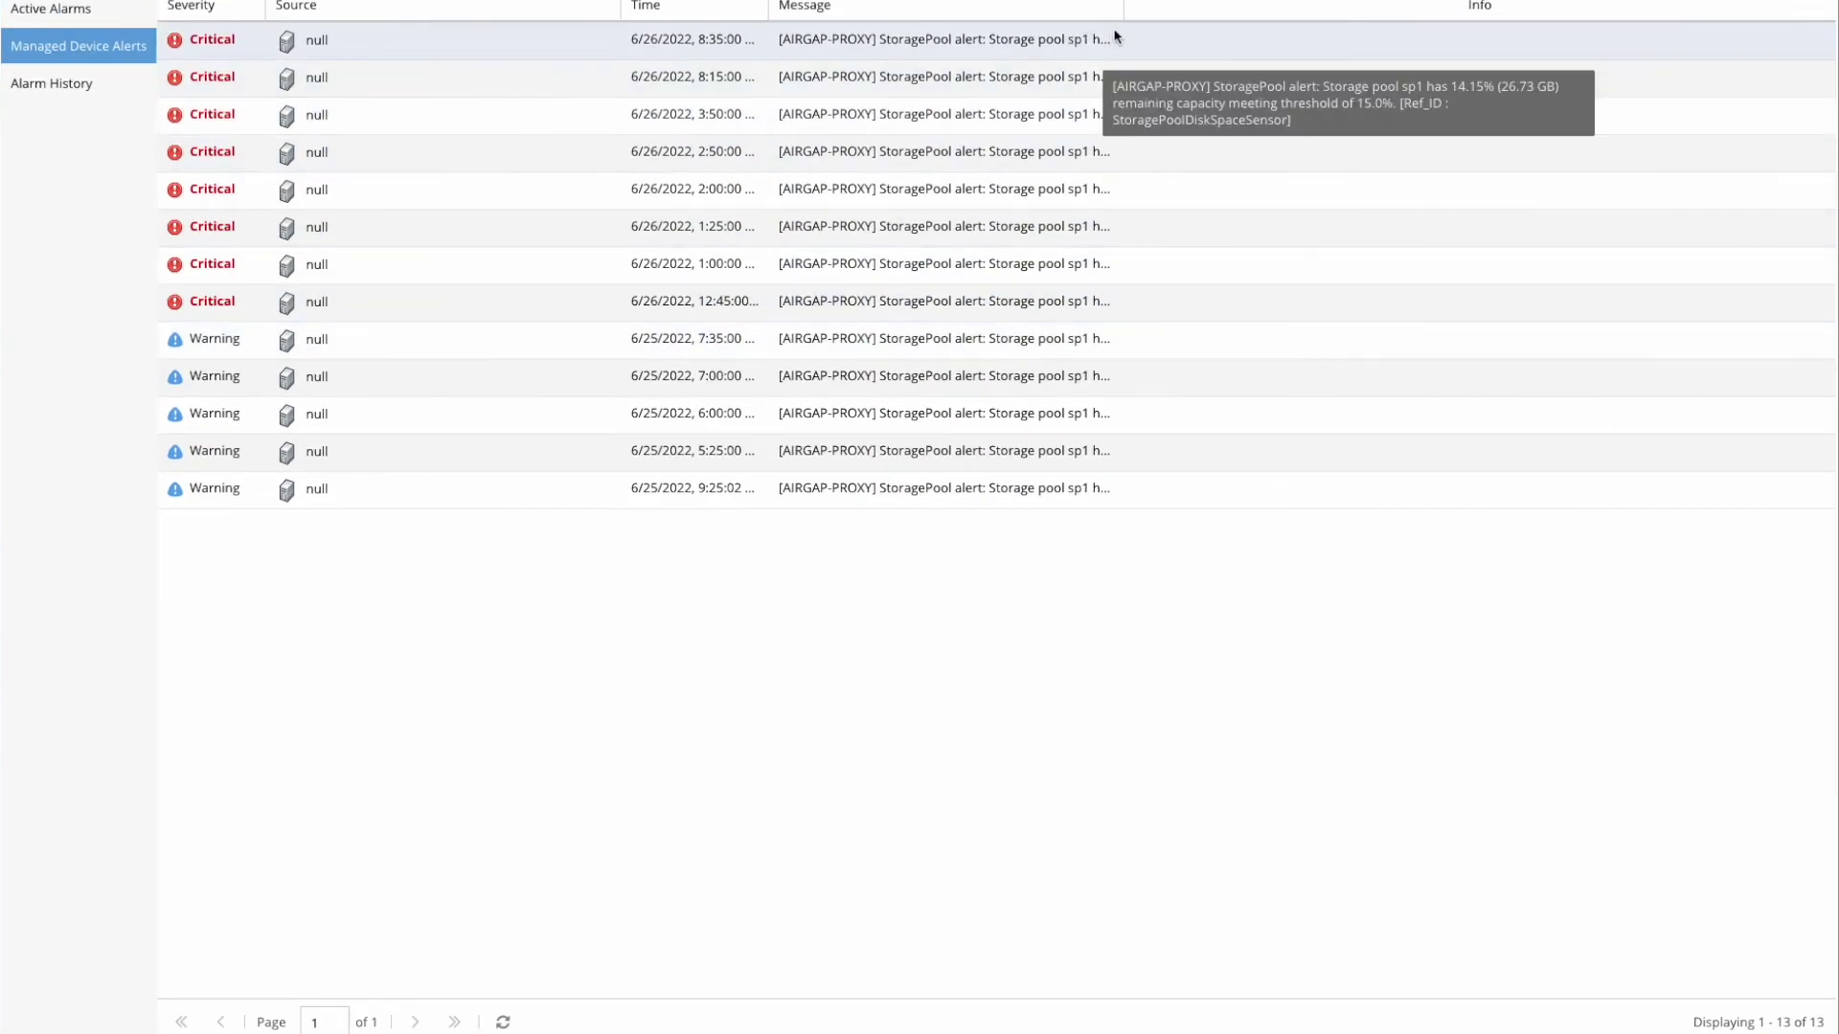
left_click_drag(1123, 7, 1503, 9)
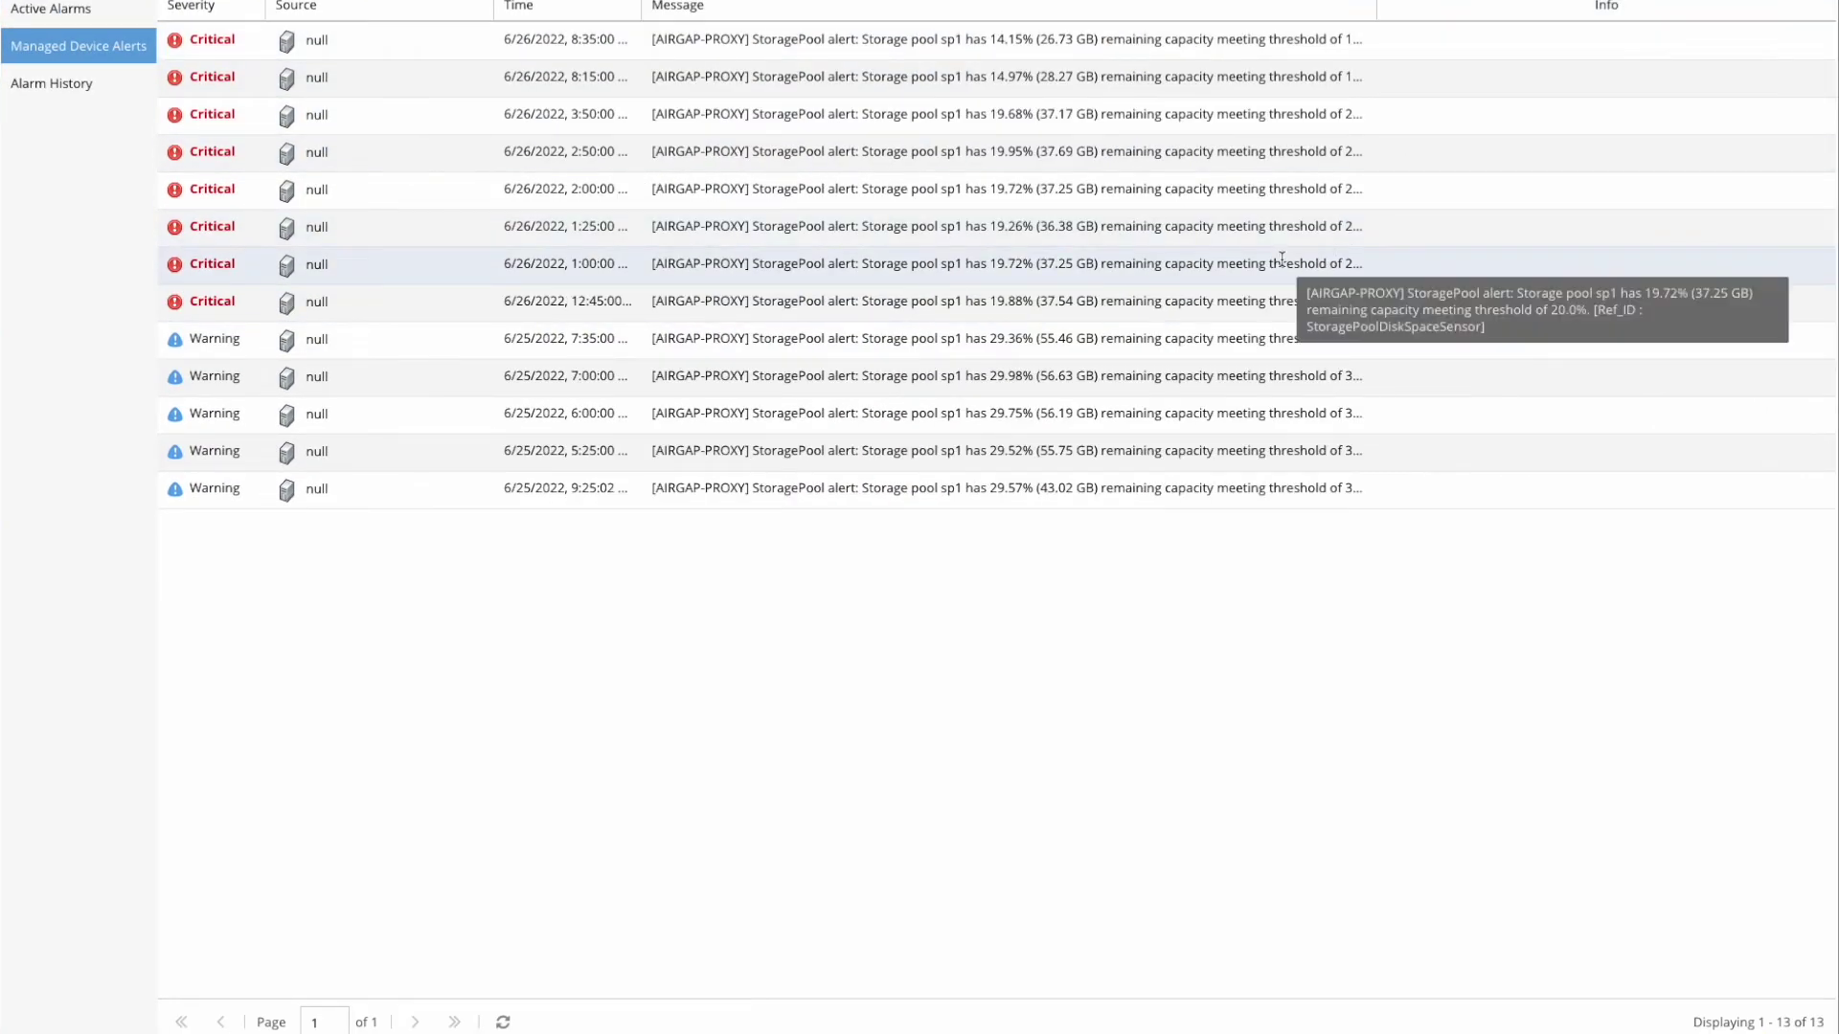